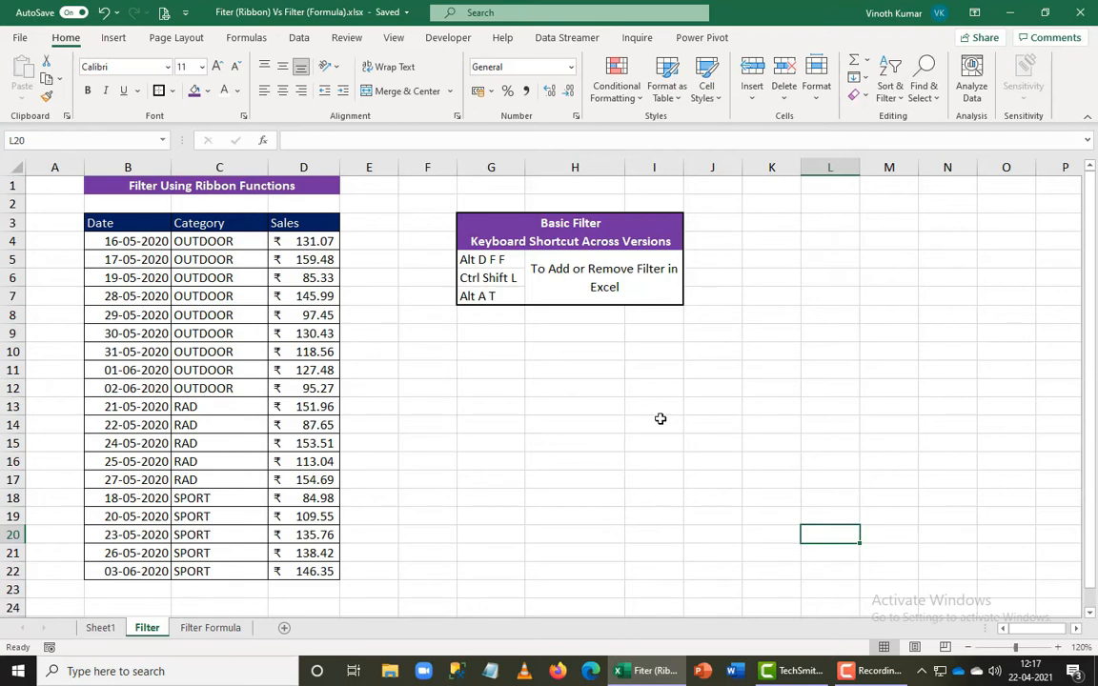
# Step: Add filter drop-downs to the Date, Category and Sales headers in B3:D3
pyautogui.click(109, 222)
pyautogui.moveTo(193, 220); pyautogui.dragTo(314, 221)
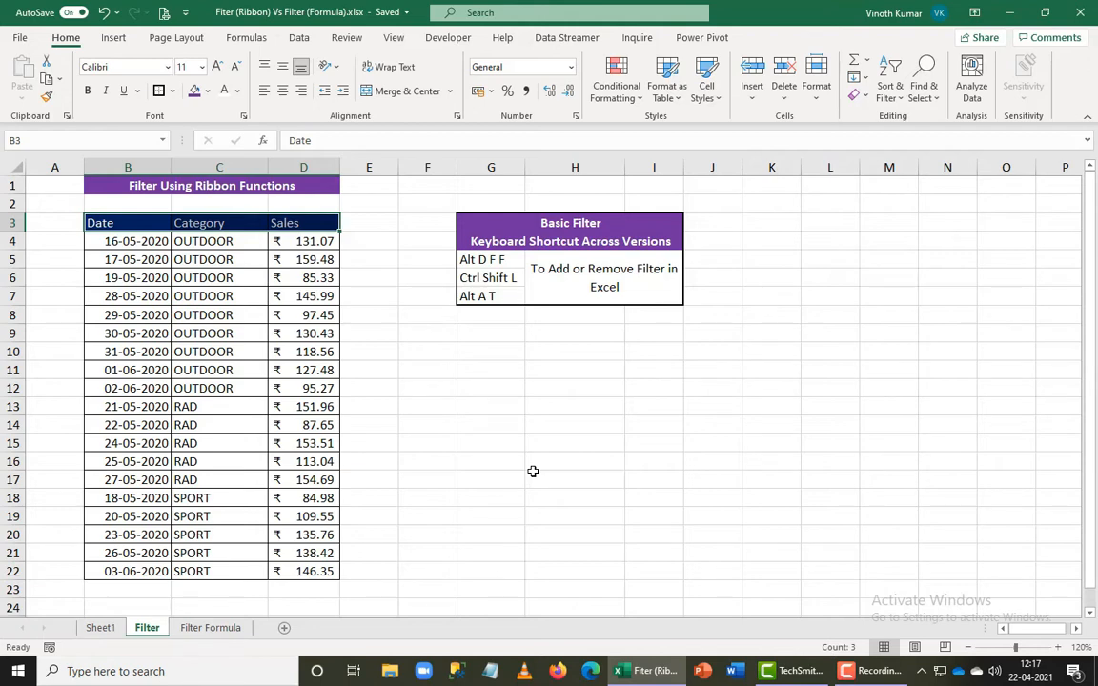
pyautogui.hotkey('alt', 'd')
pyautogui.press('f')
pyautogui.press('f')
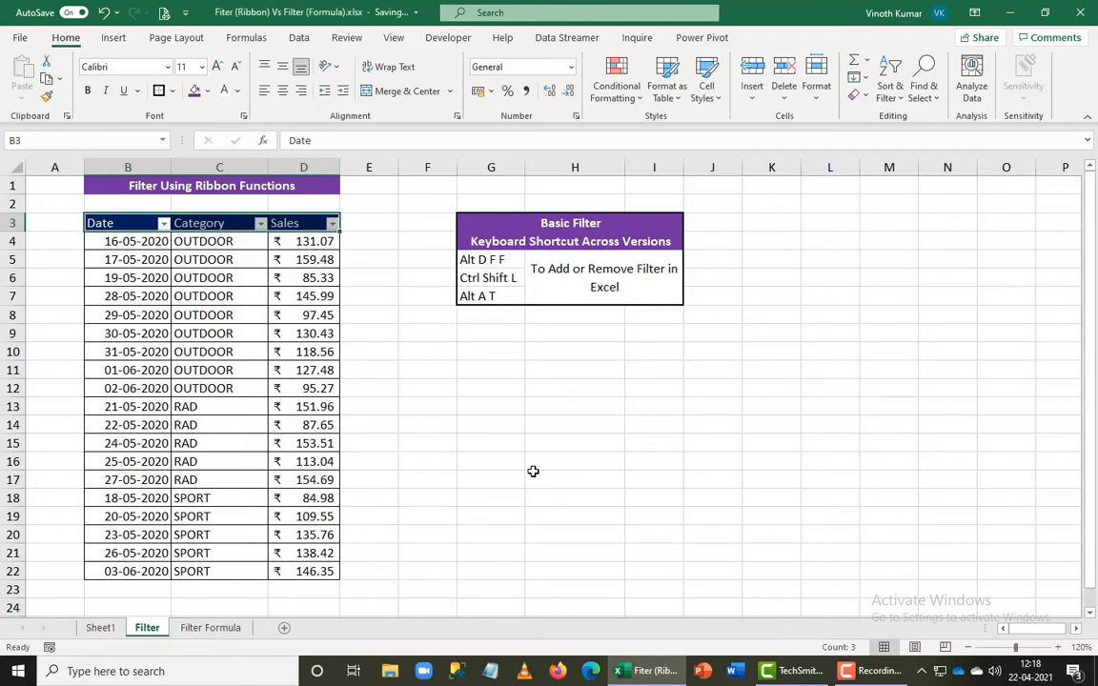
# Step: Remove the filter drop-downs from the header row and add them again
pyautogui.hotkey('ctrl', 'shift', 'l')
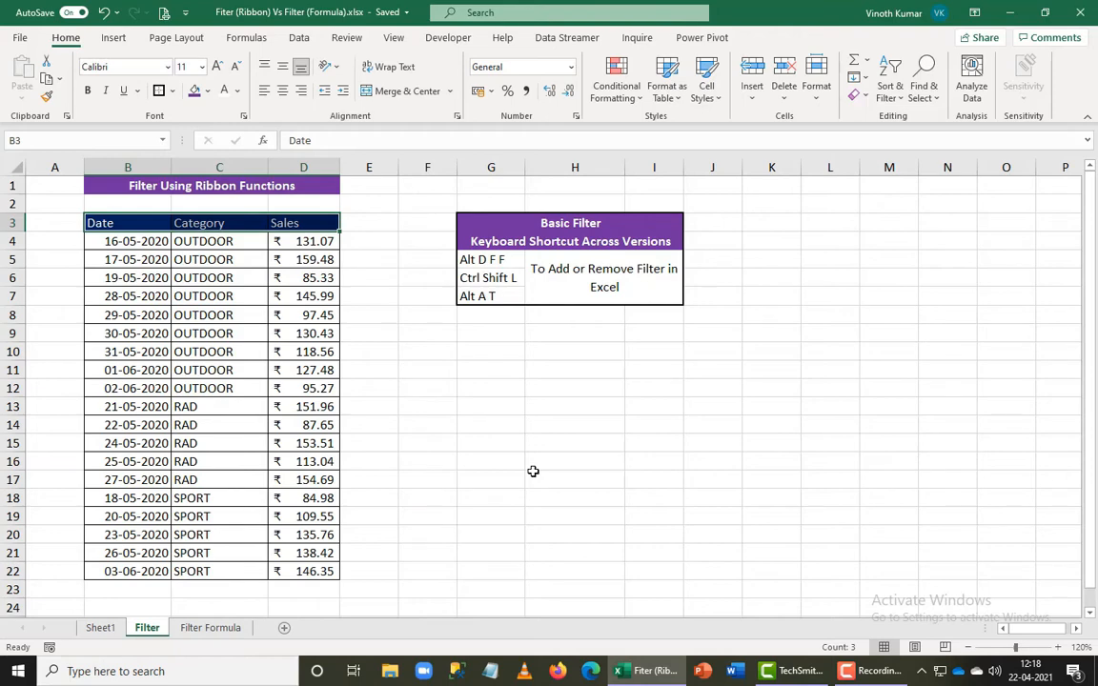
pyautogui.press('alt')
pyautogui.press('a')
pyautogui.press('t')
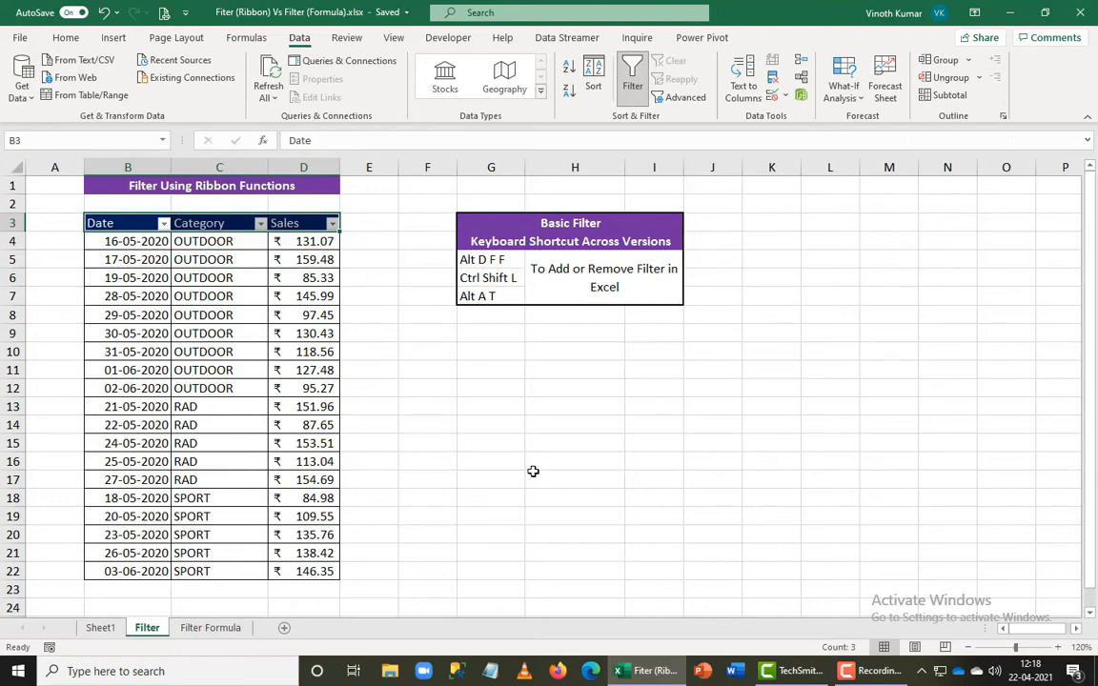
# Step: Filter the Category column to show only OUTDOOR rows, and remove the filter from the table again
pyautogui.click(260, 223)
pyautogui.click(108, 404)
pyautogui.click(109, 418)
pyautogui.click(169, 544)
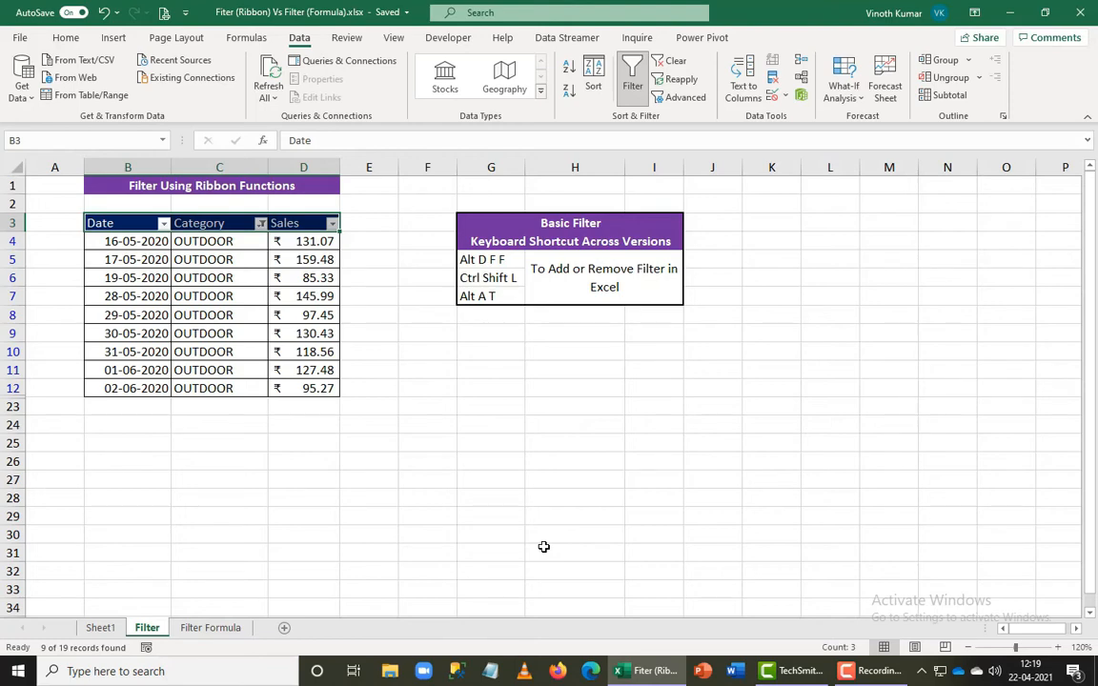
pyautogui.hotkey('ctrl', 'shift', 'l')
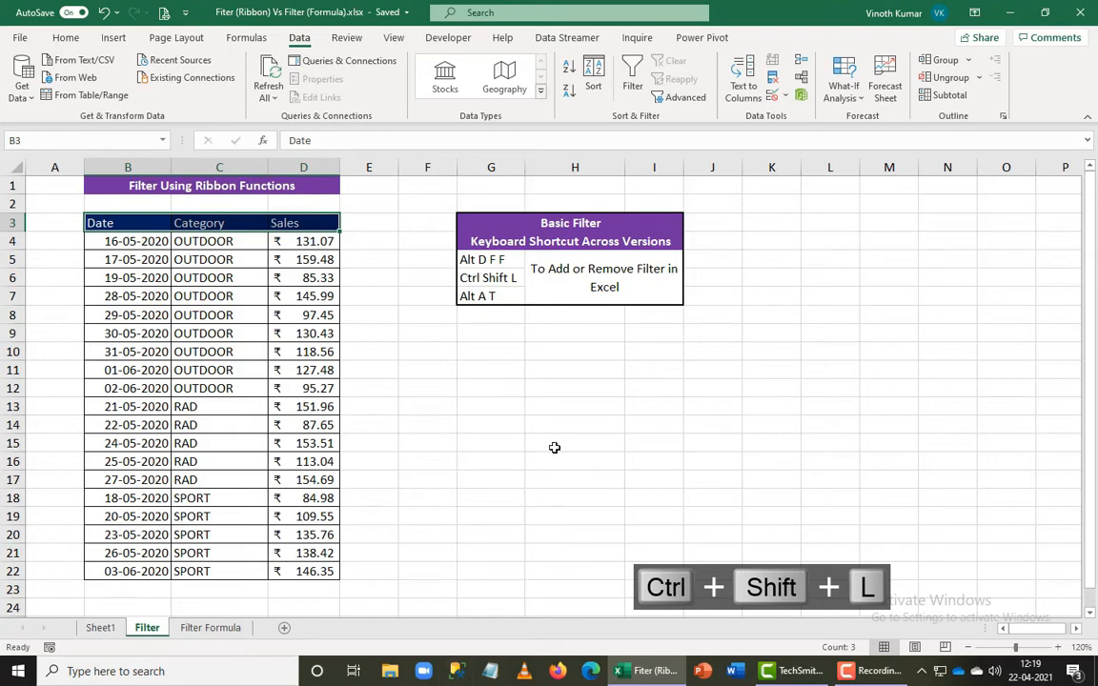
# Step: On the Filter Formula sheet, examine the drop-down choices in H3 and the unique category list in K3:K5
pyautogui.click(212, 629)
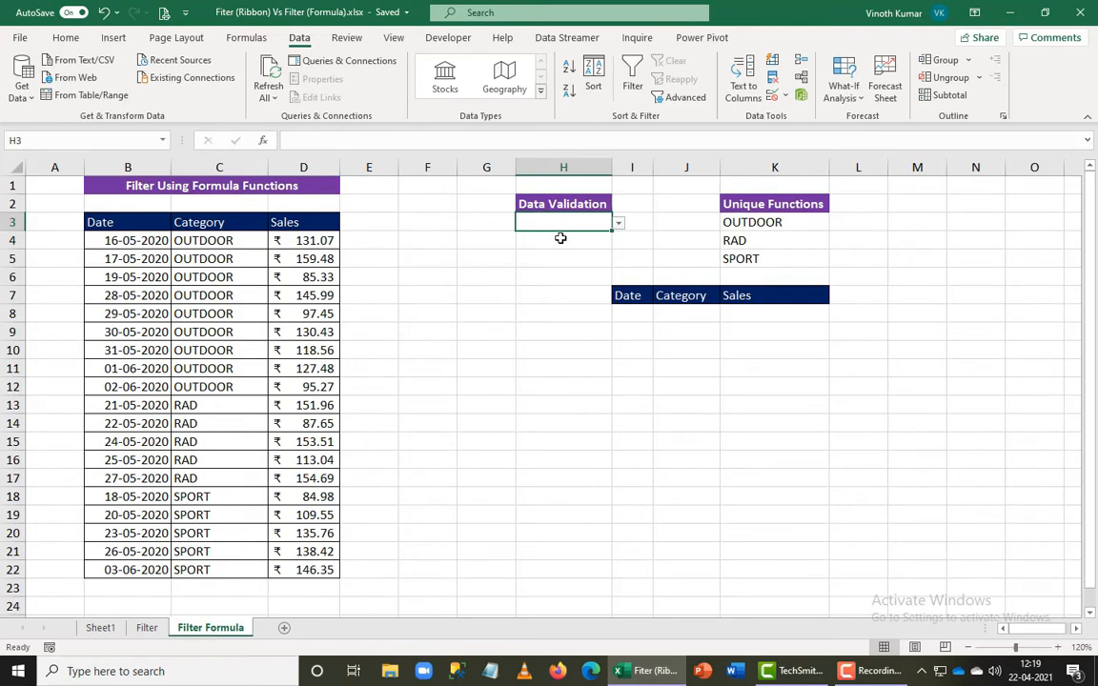
pyautogui.click(619, 224)
pyautogui.click(691, 257)
pyautogui.moveTo(782, 221); pyautogui.dragTo(775, 256)
pyautogui.click(873, 257)
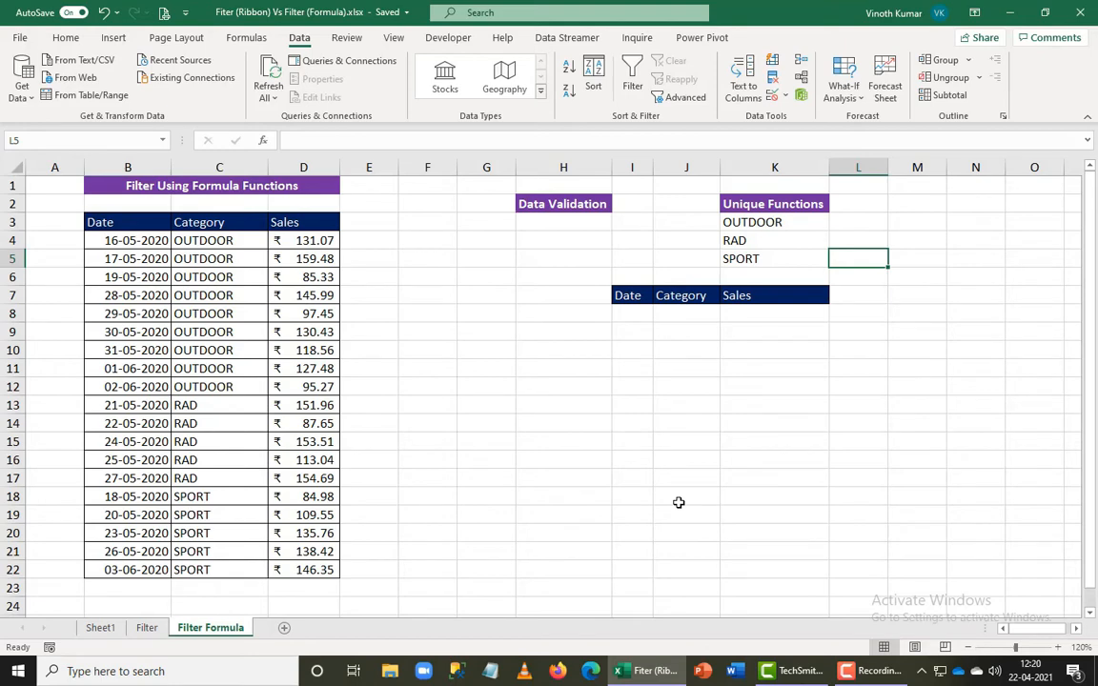
# Step: Clear the existing FILTER formula from cell I8, below the Date header
pyautogui.press('Left')
pyautogui.press('Left')
pyautogui.press('Left')
pyautogui.press('Down')
pyautogui.press('Down')
pyautogui.press('Down')
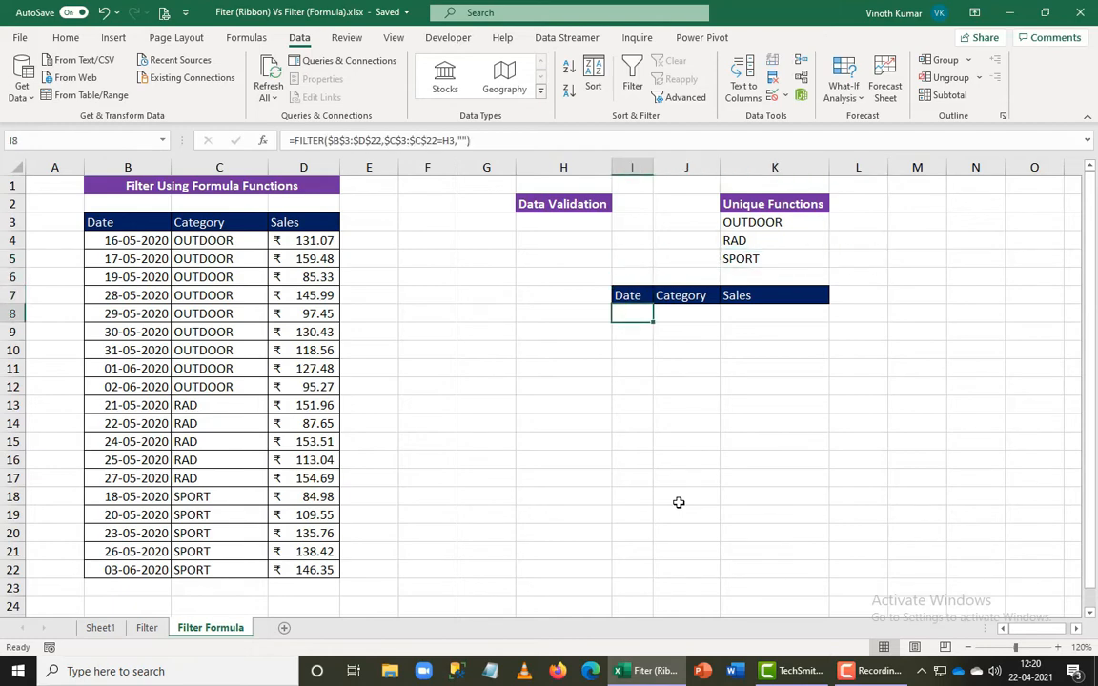
pyautogui.press('Delete')
pyautogui.press('Up')
pyautogui.press('Up')
pyautogui.press('Up')
pyautogui.press('Down')
pyautogui.press('Down')
pyautogui.press('Down')
pyautogui.press('Down')
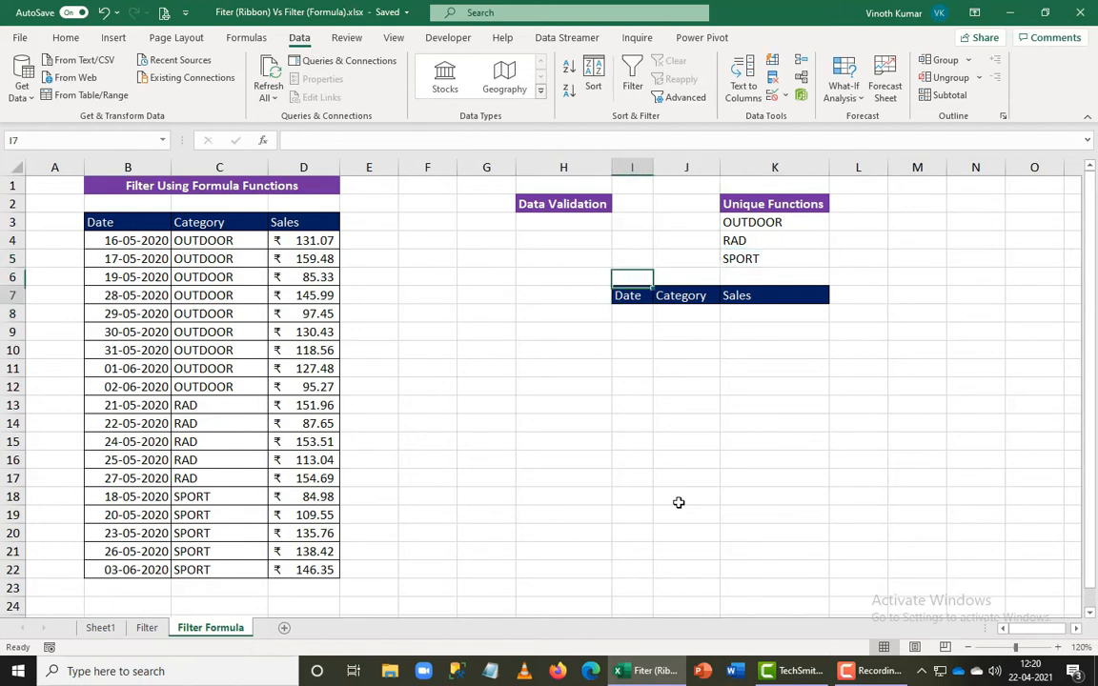
# Step: Choose SPORT from the data validation list in H3 and return to cell I8
pyautogui.press('Up')
pyautogui.press('Up')
pyautogui.press('Right')
pyautogui.press('Left')
pyautogui.press('Left')
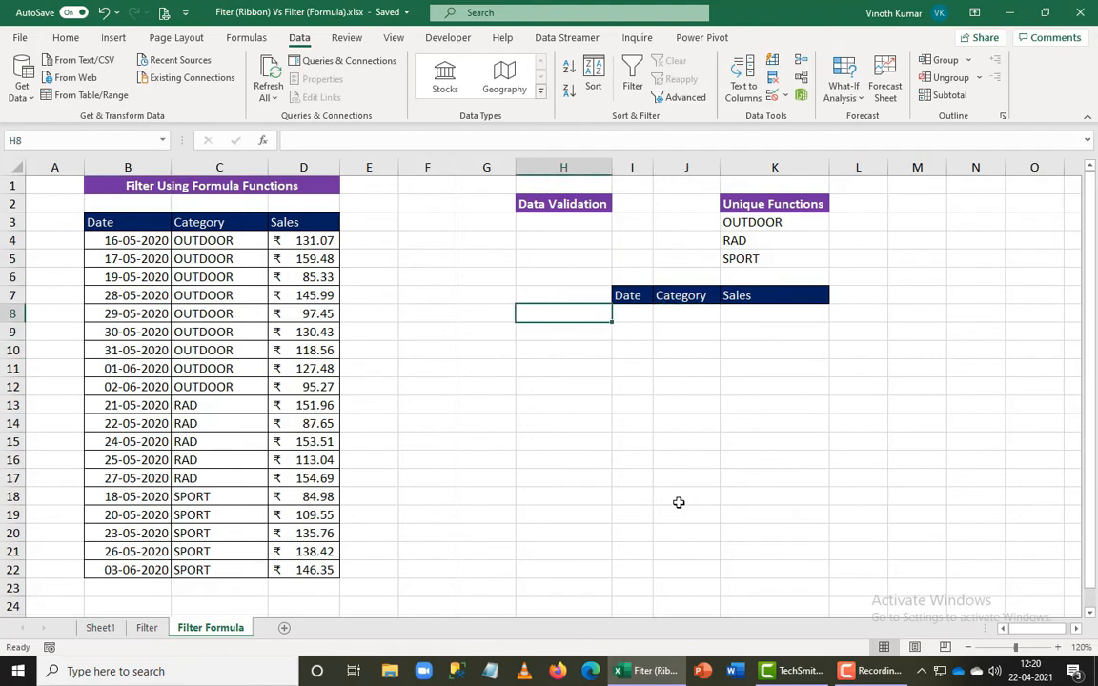
pyautogui.press('Up')
pyautogui.press('Up')
pyautogui.press('Up')
pyautogui.press('Up')
pyautogui.hotkey('alt', 'Down')
pyautogui.press('Down')
pyautogui.press('Up')
pyautogui.press('Down')
pyautogui.press('Down')
pyautogui.press('Return')
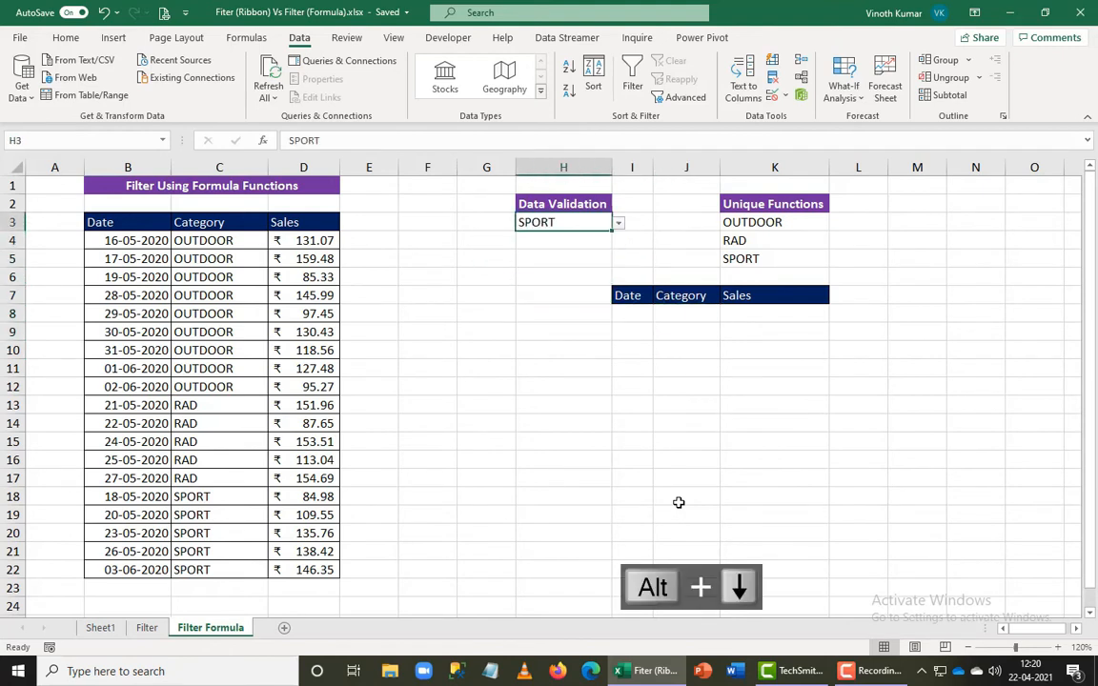
pyautogui.press('Down')
pyautogui.press('Down')
pyautogui.press('Down')
pyautogui.press('Down')
pyautogui.press('Right')
pyautogui.press('Down')
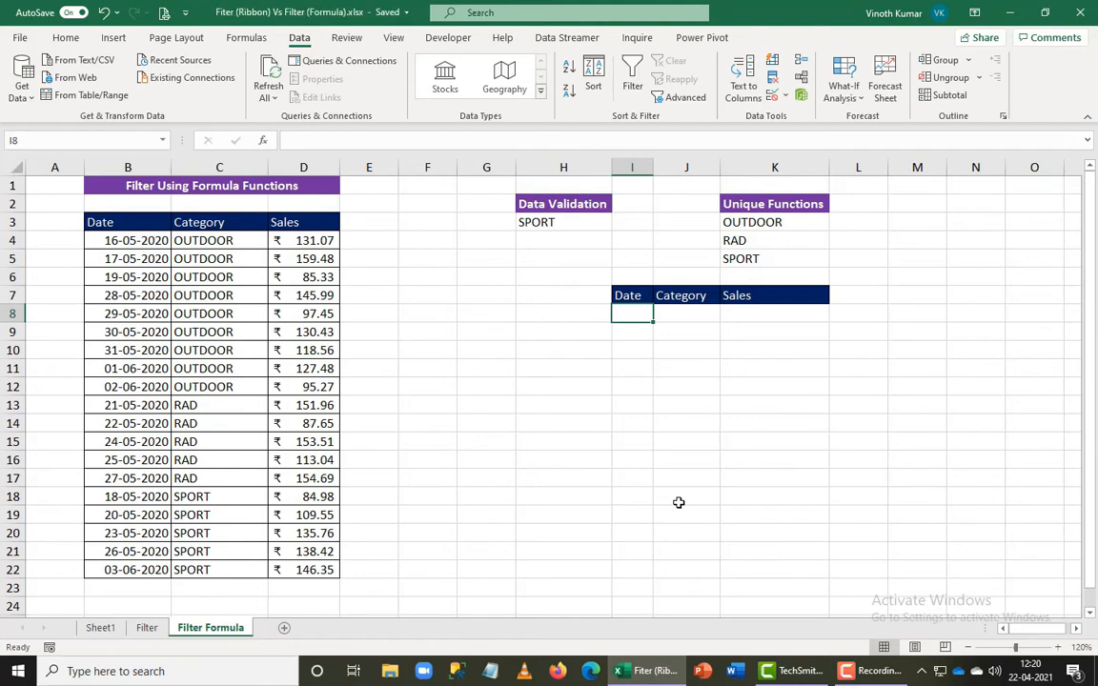
pyautogui.write('=fil')
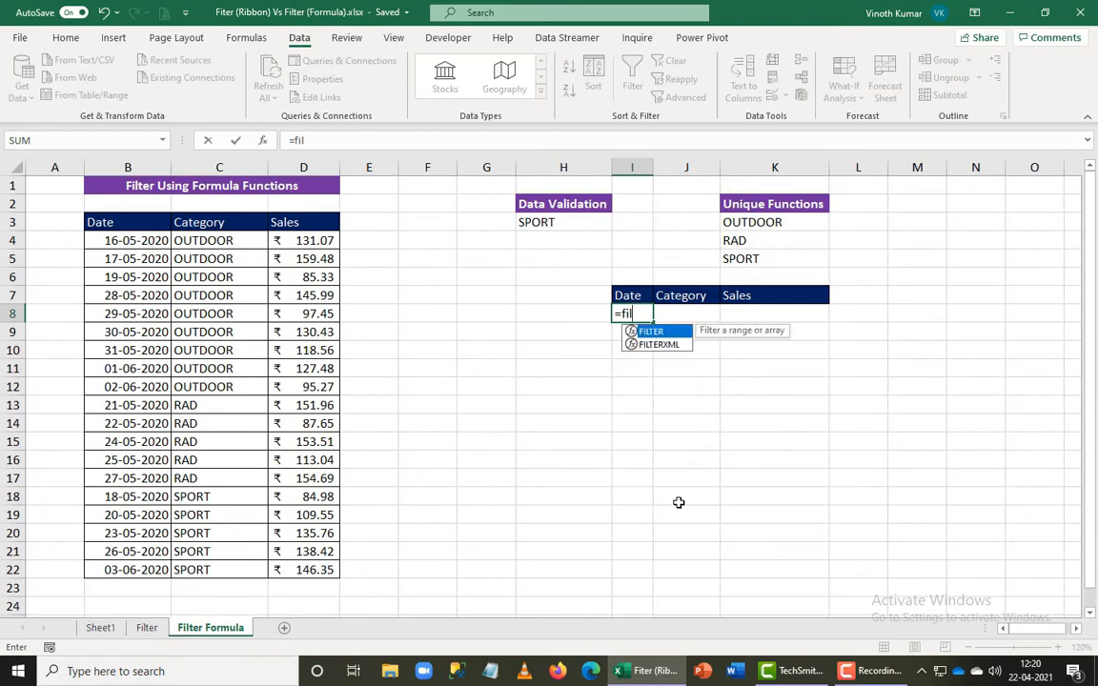
pyautogui.press('Tab')
pyautogui.press('Escape')
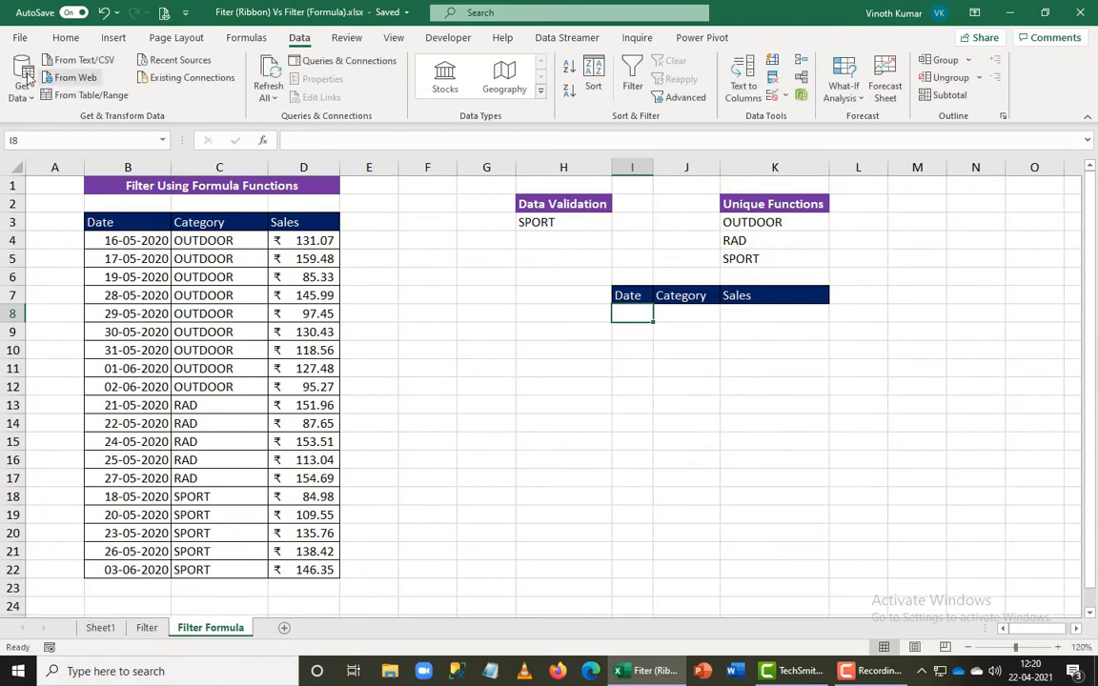
# Step: Check the Excel subscription and version on the account page, and return to the worksheet
pyautogui.click(21, 38)
pyautogui.click(52, 569)
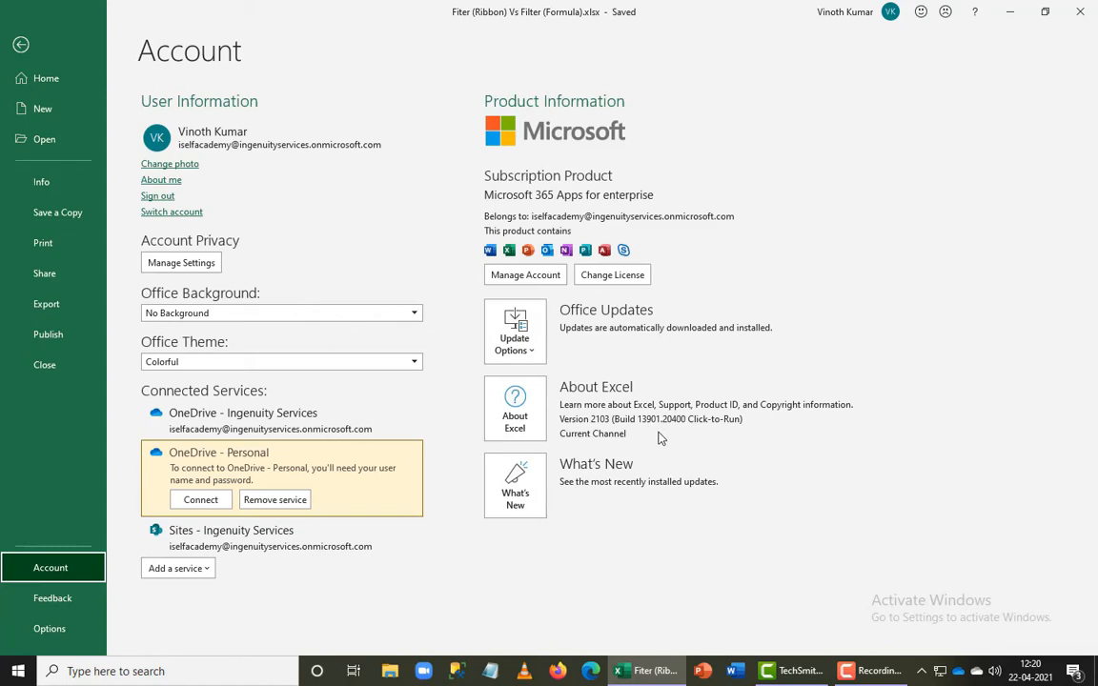
pyautogui.click(21, 45)
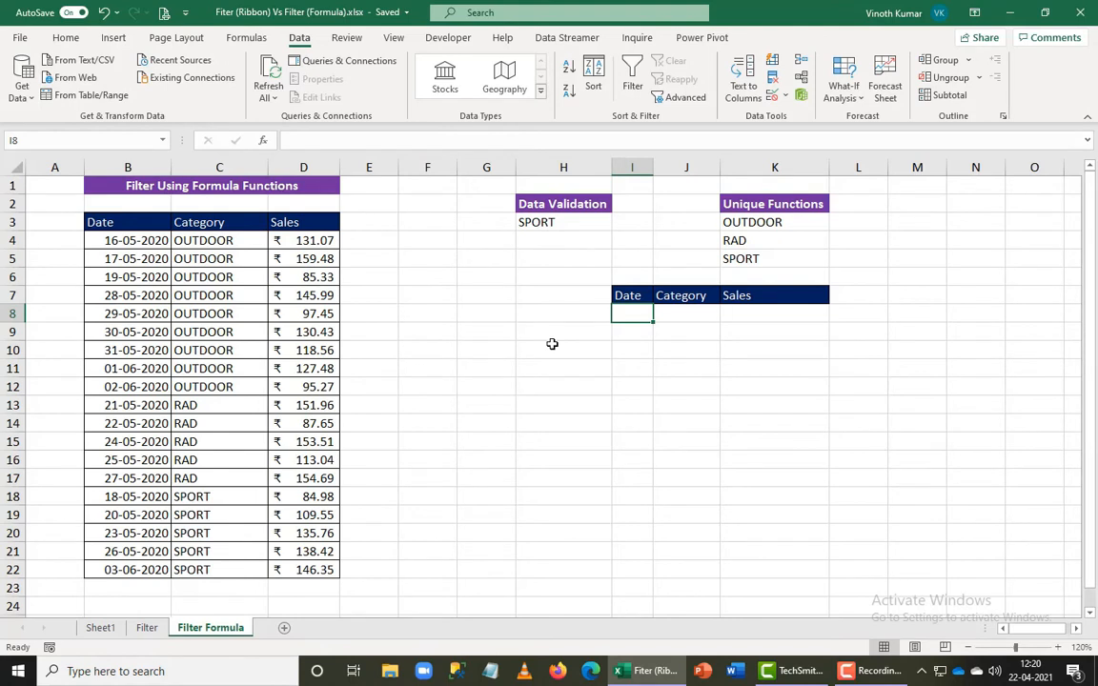
# Step: Start a FILTER formula in I8 with the whole data table as its array, using the absolute reference $B$3:$D$22
pyautogui.write('=fil')
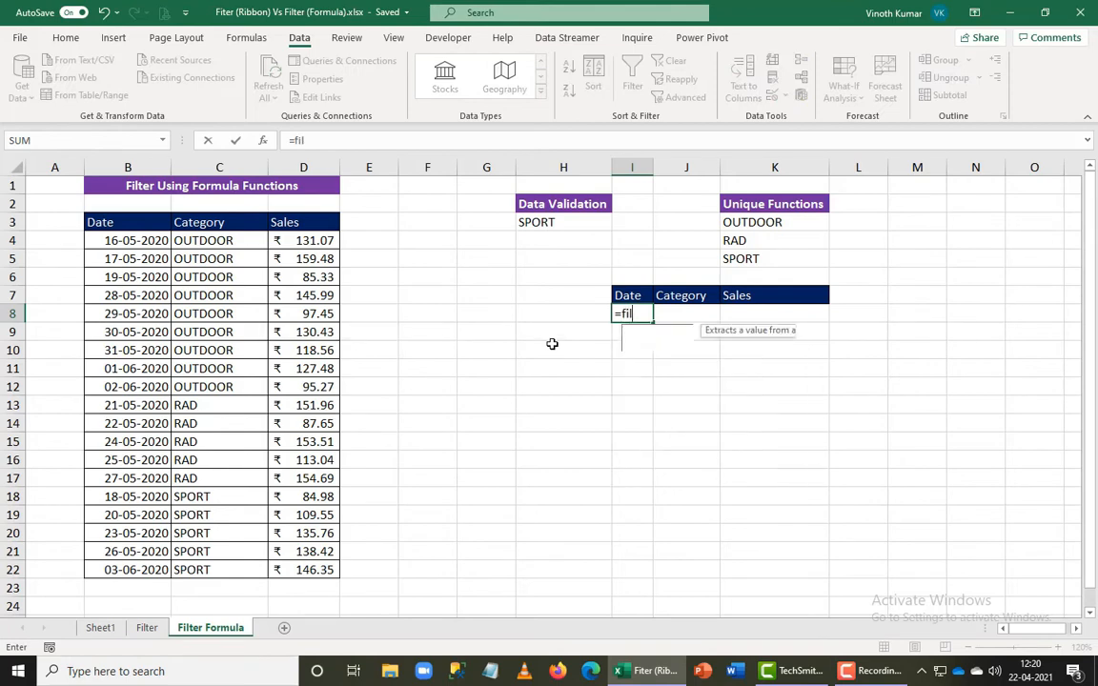
pyautogui.press('Tab')
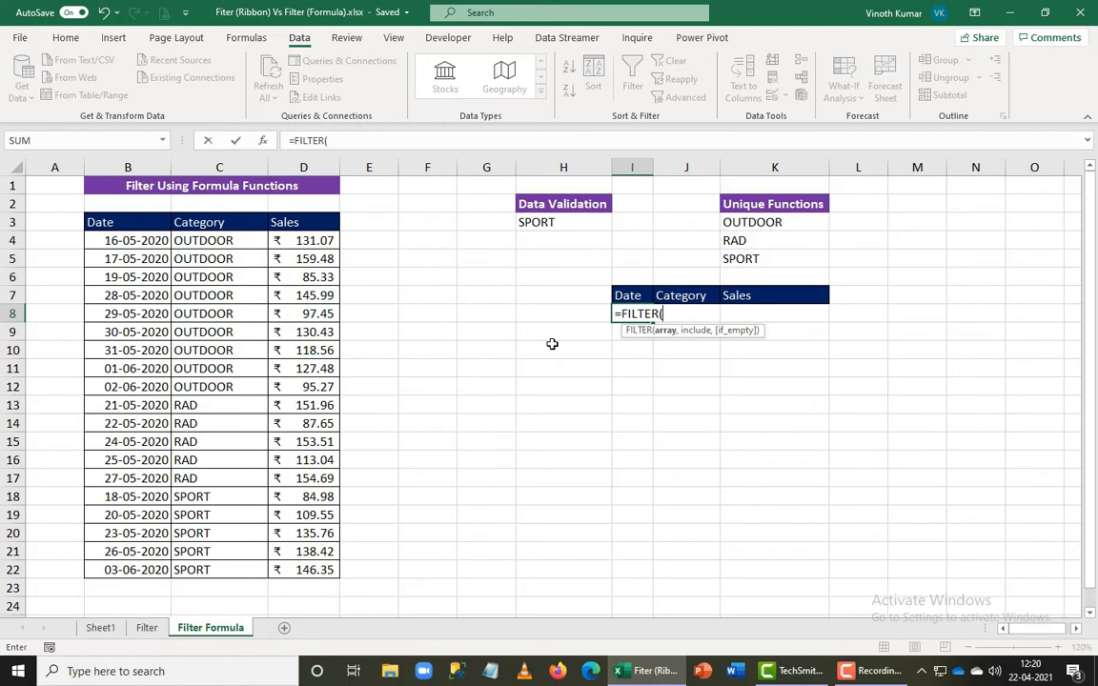
pyautogui.press('Left')
pyautogui.press('Left')
pyautogui.press('Up')
pyautogui.press('Left')
pyautogui.press('Left')
pyautogui.press('Left')
pyautogui.press('Up')
pyautogui.press('Up')
pyautogui.press('Left')
pyautogui.press('Left')
pyautogui.press('Left')
pyautogui.press('Up')
pyautogui.press('Right')
pyautogui.press('Up')
pyautogui.hotkey('ctrl', 'shift', 'Right')
pyautogui.hotkey('ctrl', 'shift', 'Down')
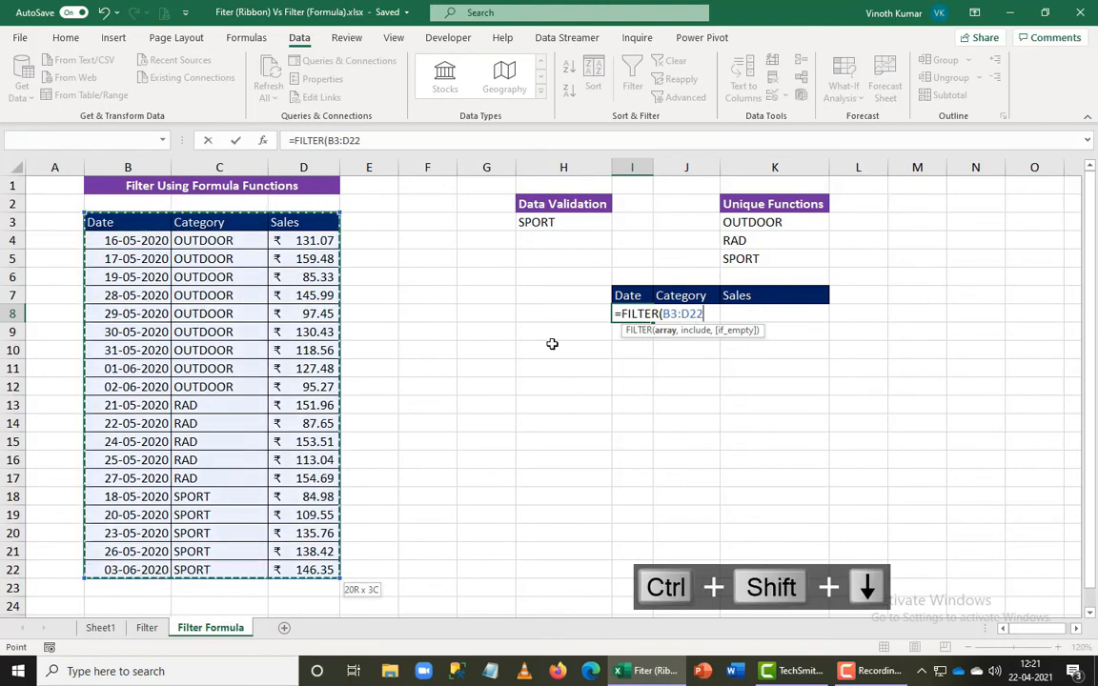
pyautogui.press('F4')
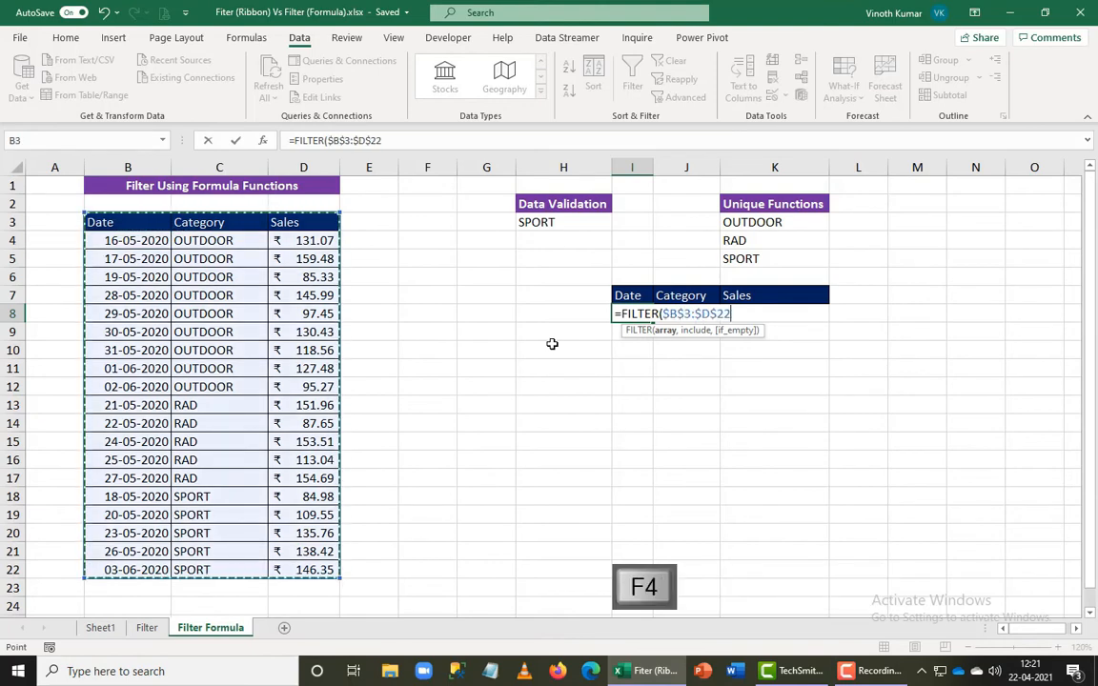
pyautogui.write(',')
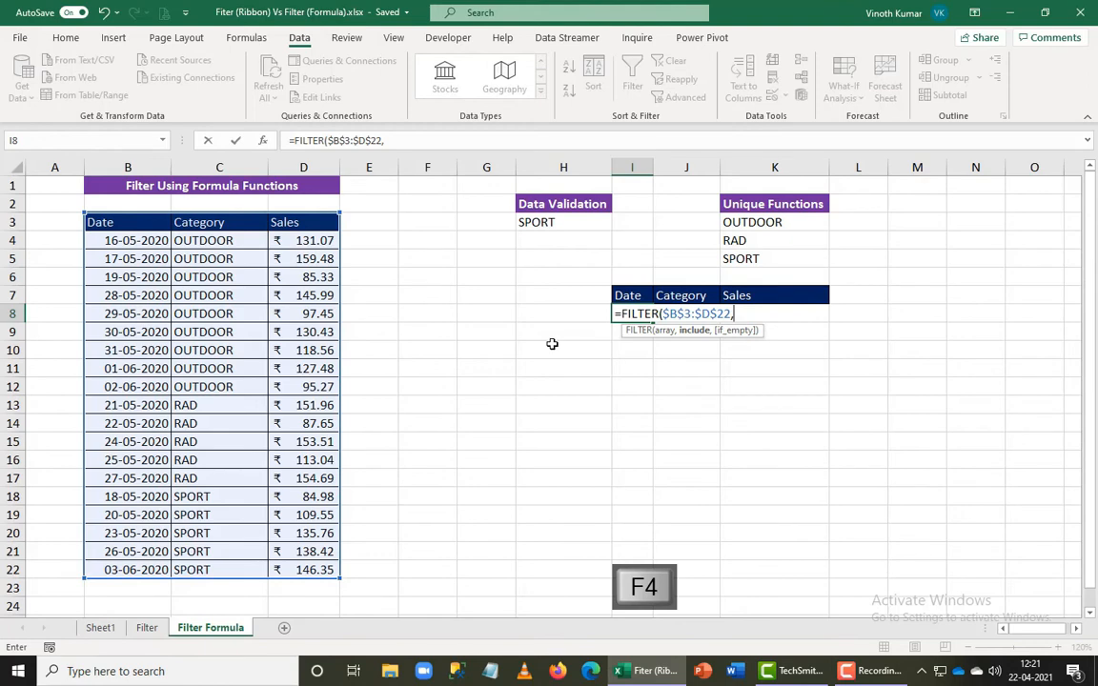
# Step: Add the Category column range C3:C22 as the start of the formula's include condition
pyautogui.press('Left')
pyautogui.press('Left')
pyautogui.press('Left')
pyautogui.press('Left')
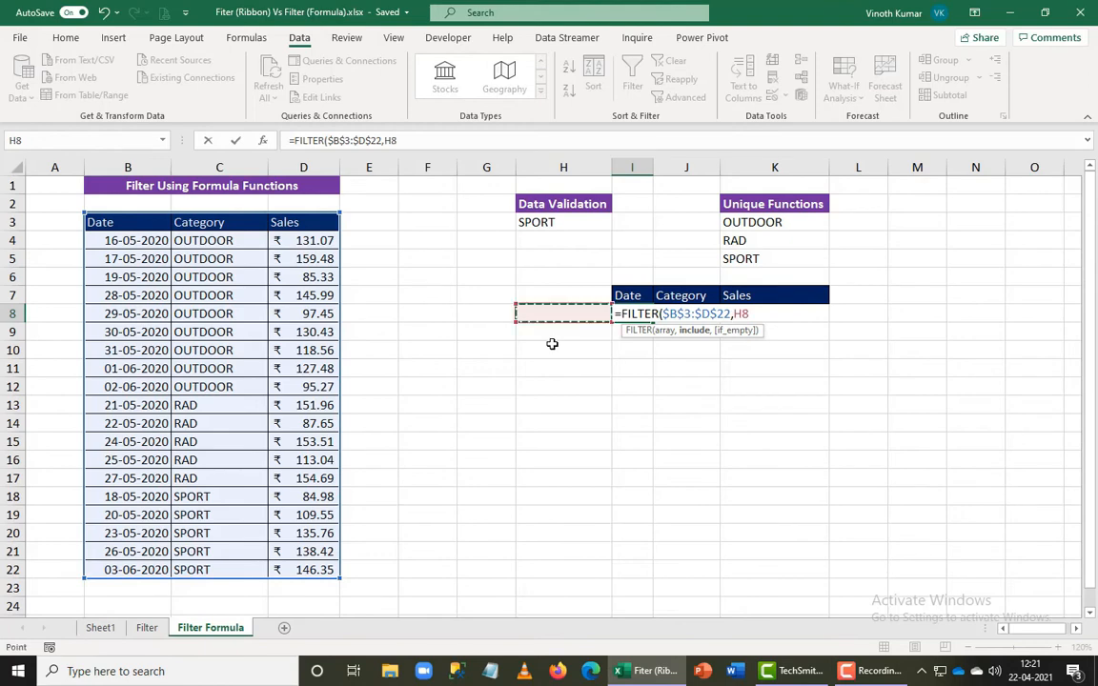
pyautogui.press('Left')
pyautogui.press('Left')
pyautogui.hotkey('ctrl', 'Up')
pyautogui.hotkey('ctrl', 'shift', 'Down')
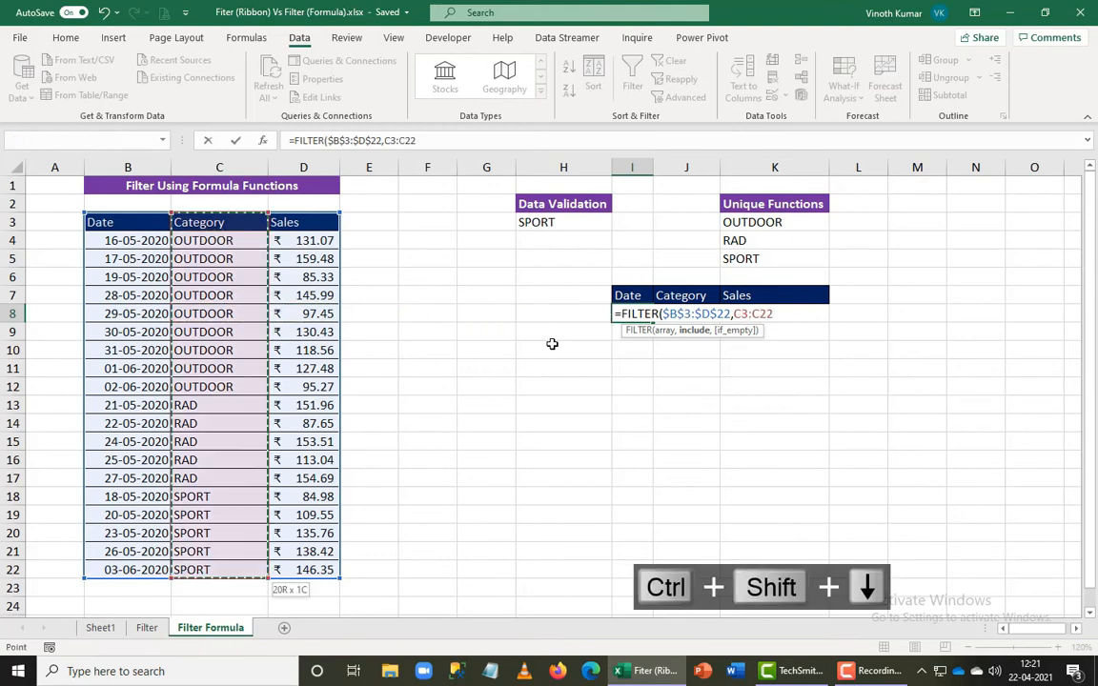
# Step: Compare the category range with H3, return an empty string when nothing matches, and enter the formula
pyautogui.write('=')
pyautogui.press('Left')
pyautogui.press('Up')
pyautogui.press('Up')
pyautogui.press('Up')
pyautogui.press('Up')
pyautogui.press('Up')
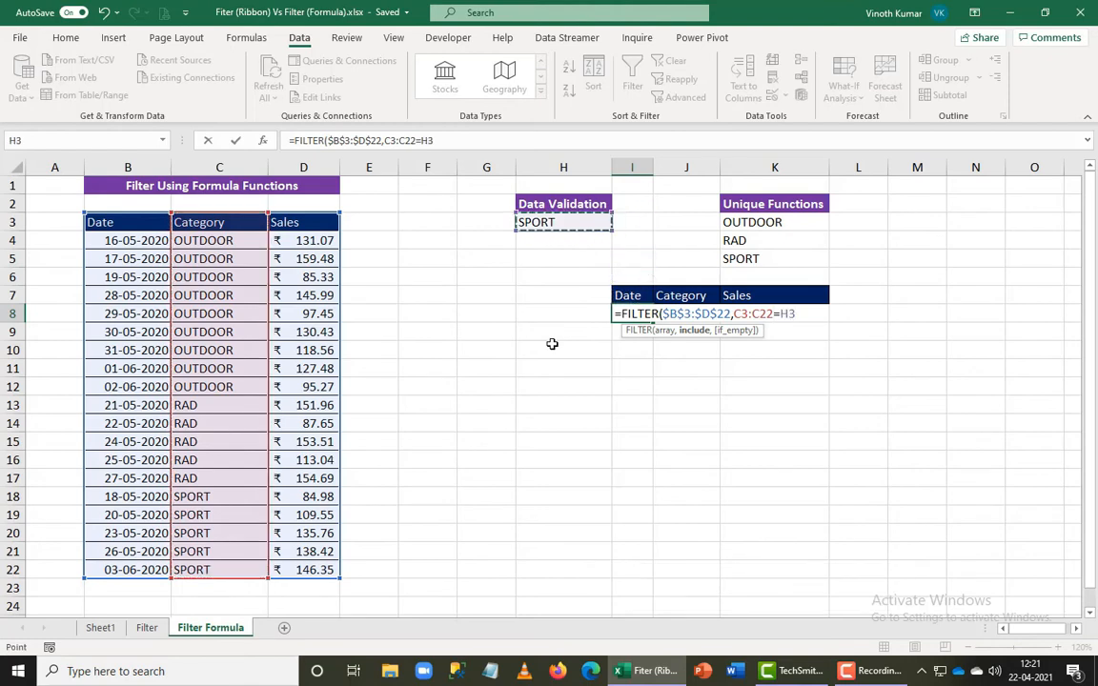
pyautogui.write(',')
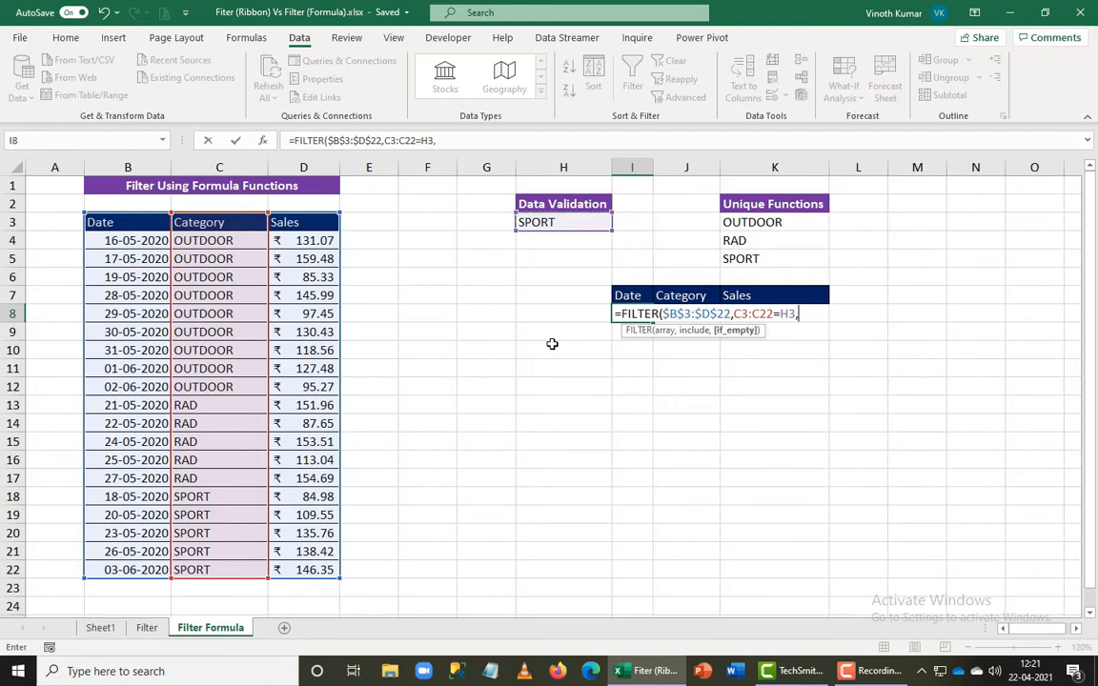
pyautogui.write('"")')
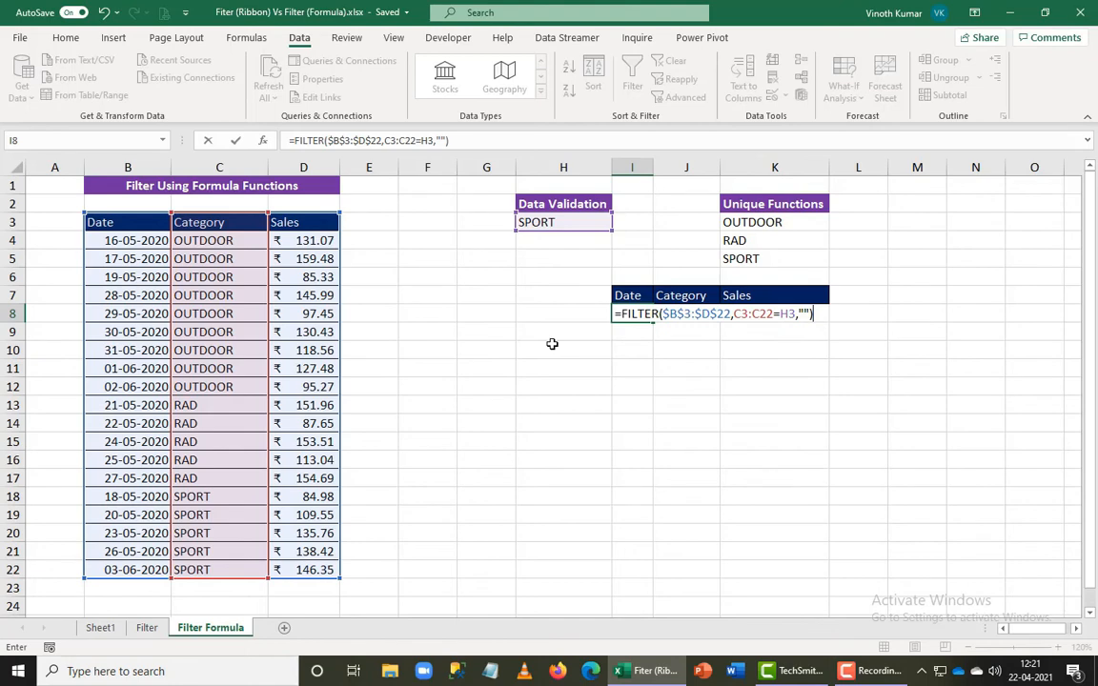
pyautogui.press('Return')
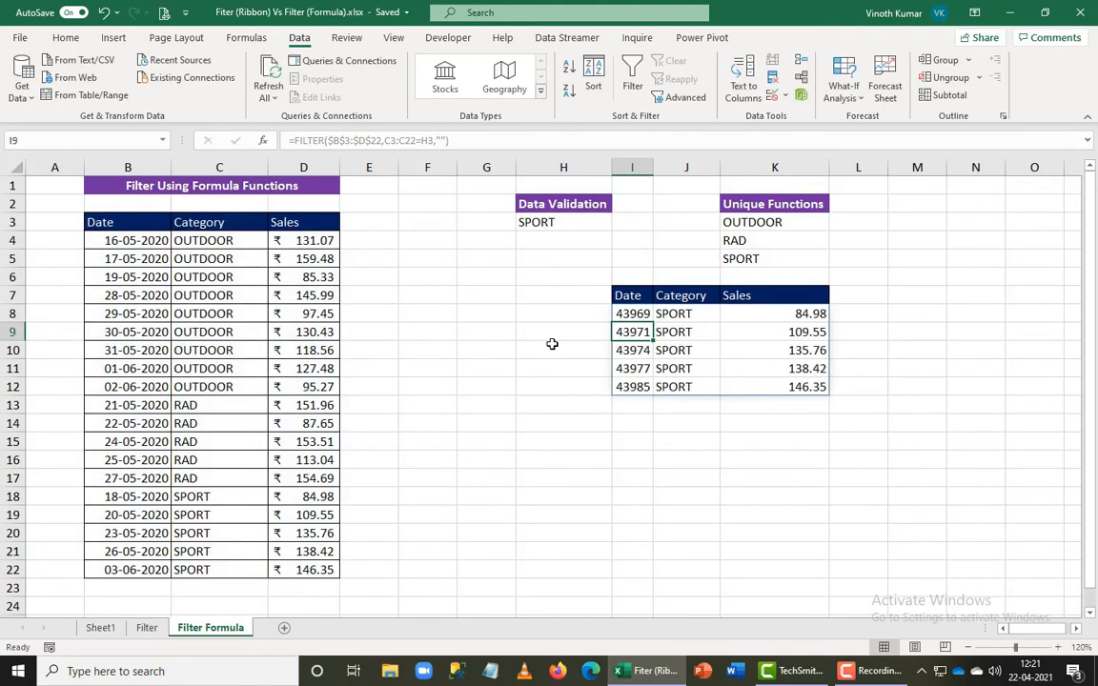
# Step: Format the filtered dates in I8:I12 as Short Date
pyautogui.press('Up')
pyautogui.hotkey('ctrl', 'shift', 'Down')
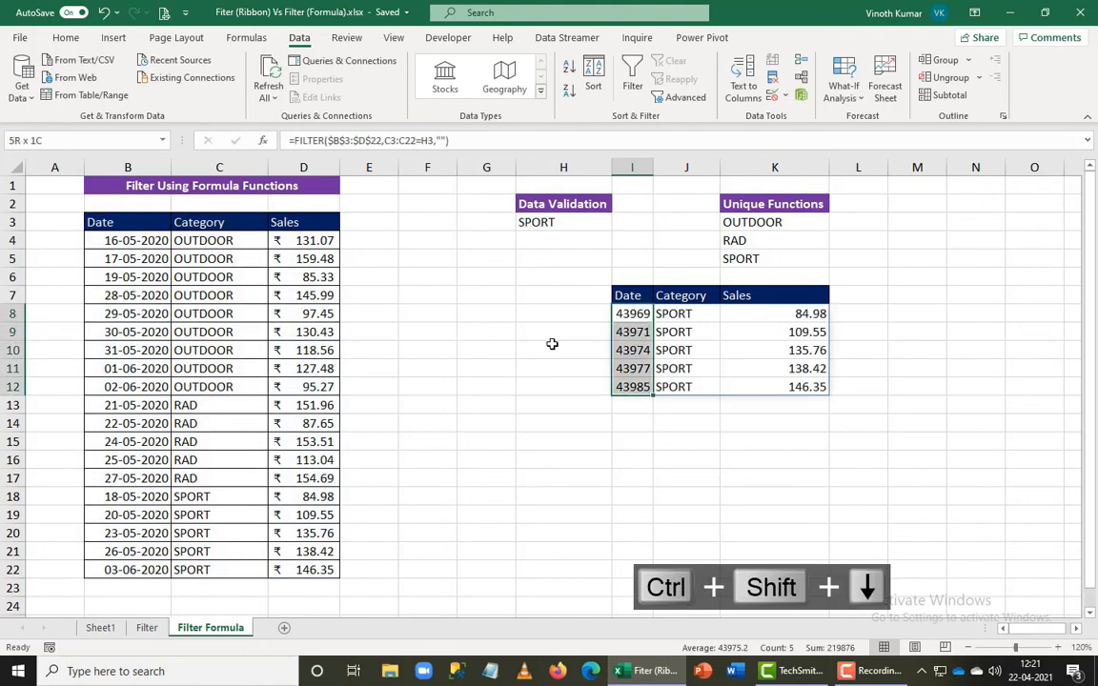
pyautogui.click(65, 37)
pyautogui.click(514, 65)
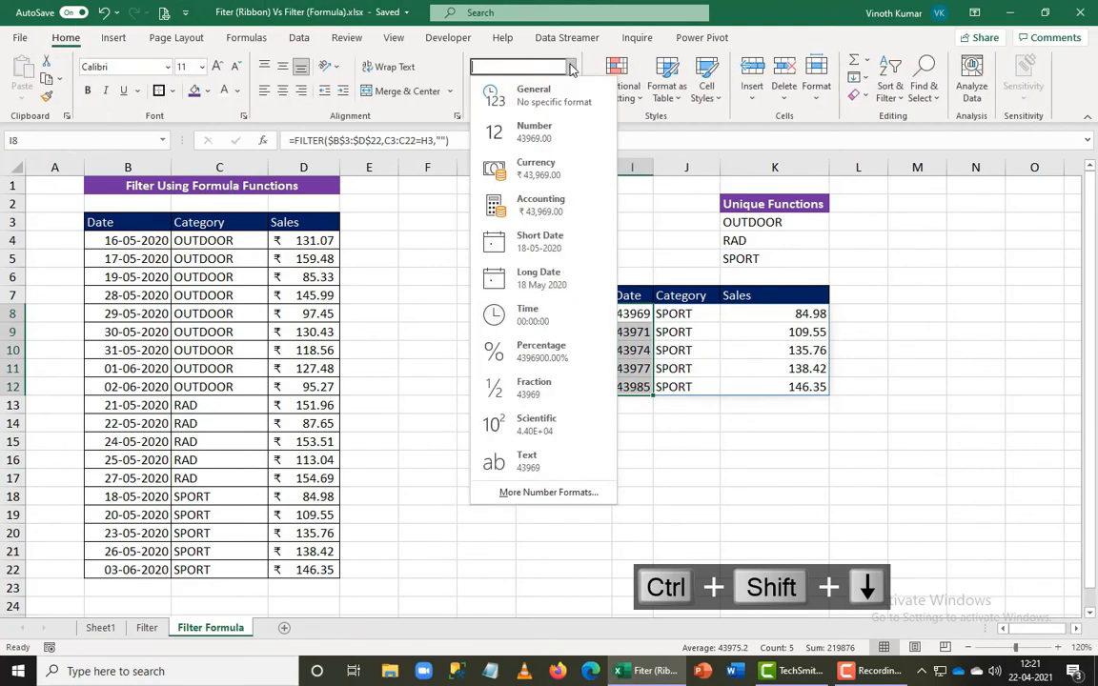
pyautogui.click(539, 242)
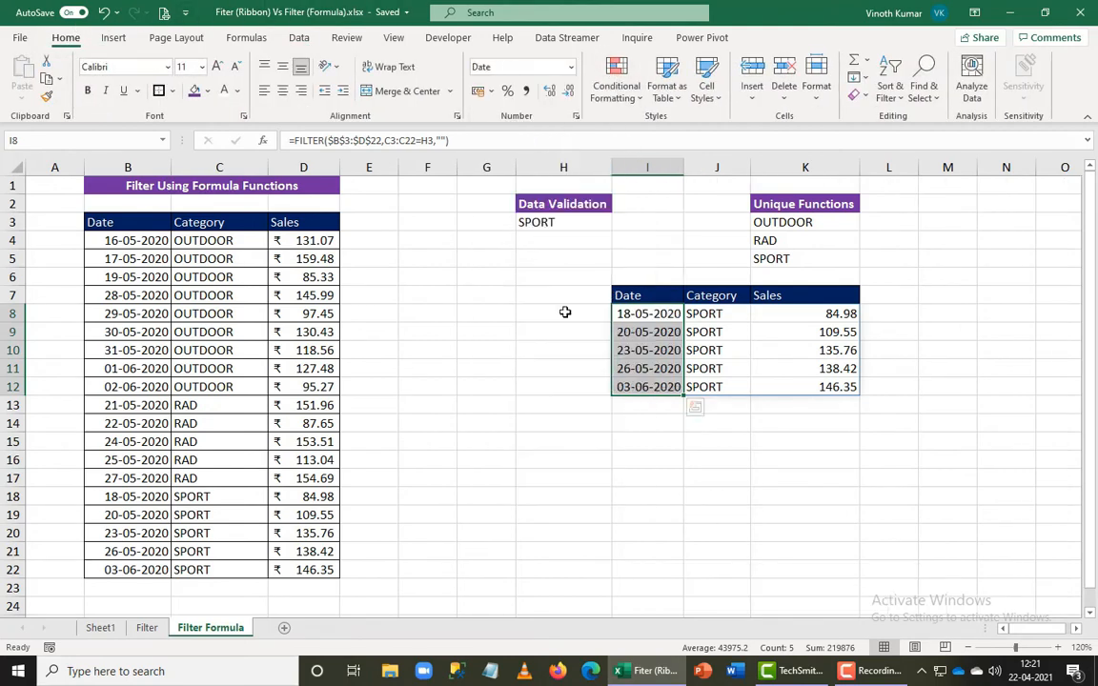
# Step: Choose OUTDOOR from the data validation list in H3
pyautogui.click(823, 490)
pyautogui.press('Up')
pyautogui.press('Up')
pyautogui.press('Up')
pyautogui.press('Up')
pyautogui.press('Up')
pyautogui.press('Up')
pyautogui.press('Up')
pyautogui.press('Up')
pyautogui.press('Up')
pyautogui.press('Up')
pyautogui.press('Up')
pyautogui.press('Up')
pyautogui.press('Up')
pyautogui.press('Up')
pyautogui.press('Left')
pyautogui.press('Left')
pyautogui.press('Left')
pyautogui.press('Up')
pyautogui.hotkey('alt', 'Down')
pyautogui.press('Up')
pyautogui.press('Up')
pyautogui.press('Return')
pyautogui.press('Down')
pyautogui.press('Down')
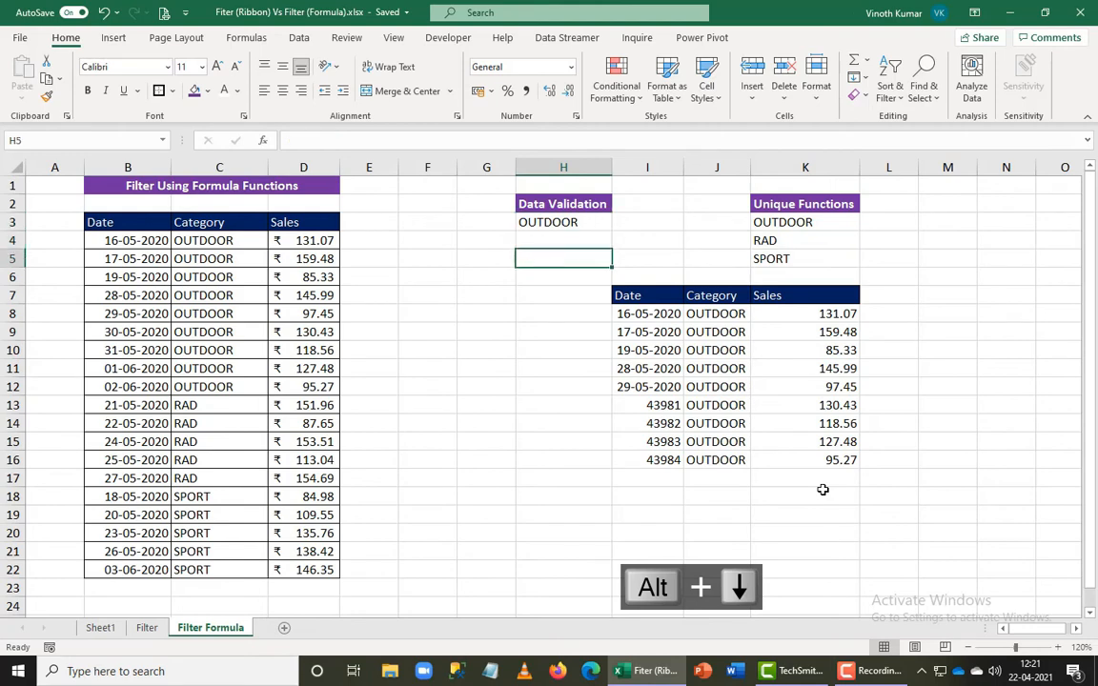
# Step: Copy the date format from I12 to the unformatted dates in I13:I16 with Format Painter
pyautogui.press('Down')
pyautogui.press('Right')
pyautogui.press('Down')
pyautogui.press('Down')
pyautogui.press('Down')
pyautogui.press('Down')
pyautogui.press('Down')
pyautogui.press('Down')
pyautogui.press('Down')
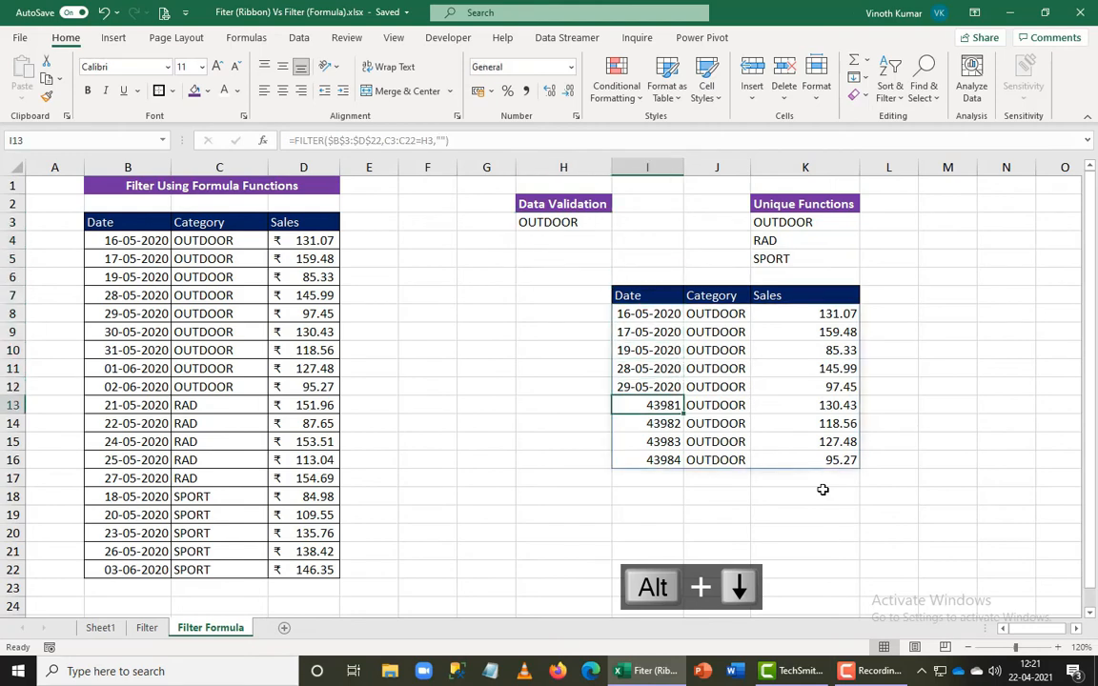
pyautogui.hotkey('ctrl', 'shift', 'Down')
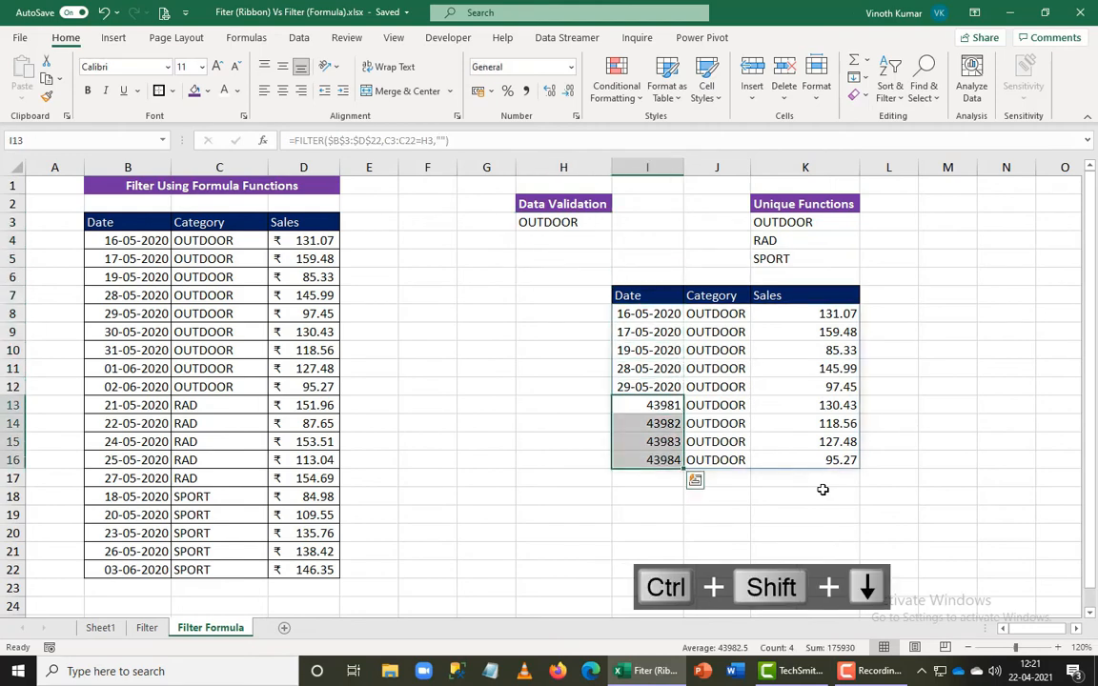
pyautogui.click(641, 386)
pyautogui.click(46, 97)
pyautogui.moveTo(636, 410); pyautogui.dragTo(640, 460)
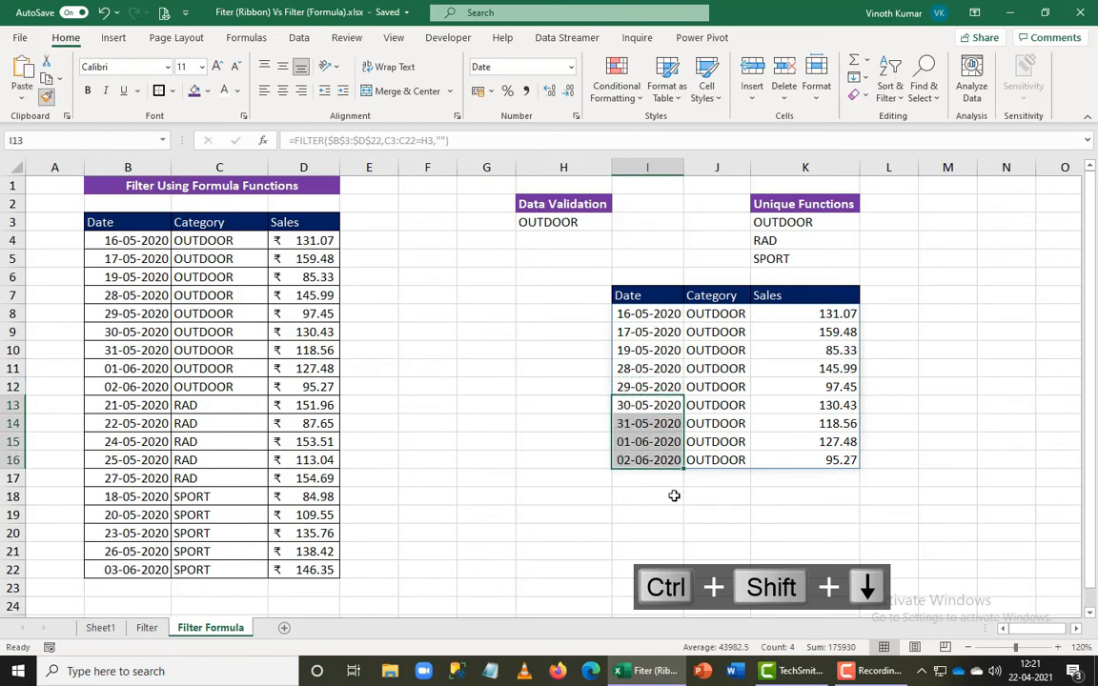
# Step: Choose RAD from the data validation list in H3
pyautogui.click(591, 225)
pyautogui.click(619, 223)
pyautogui.click(585, 251)
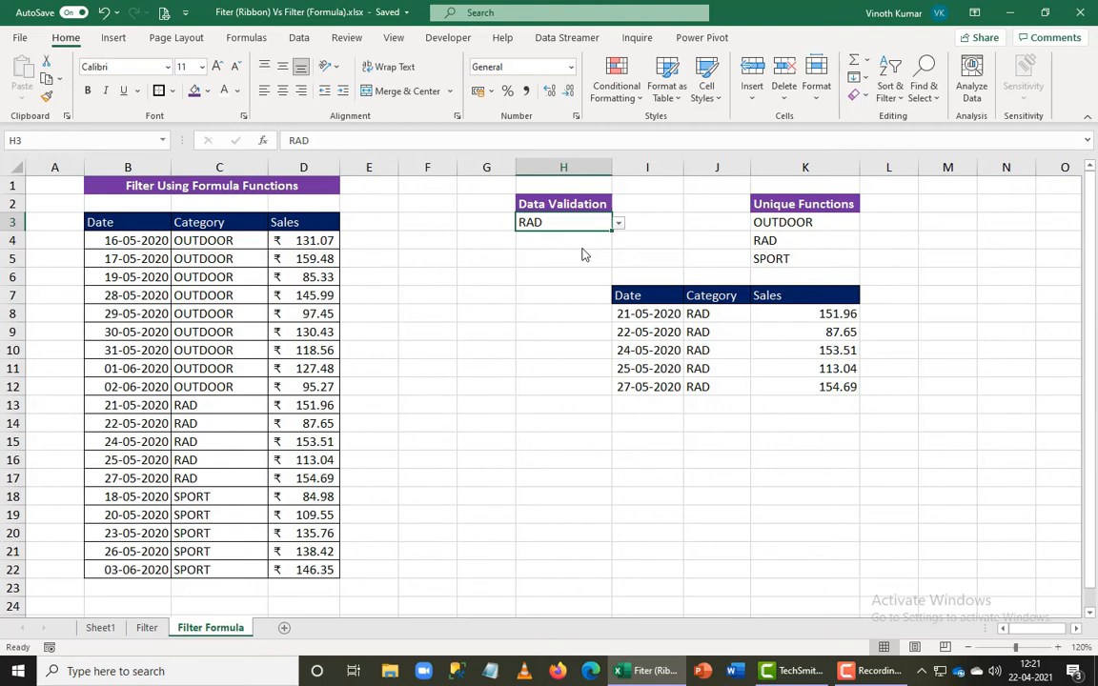
# Step: View the Filter sheet with the ribbon filter example and return to the Filter Formula sheet
pyautogui.hotkey('alt', 'pageup')
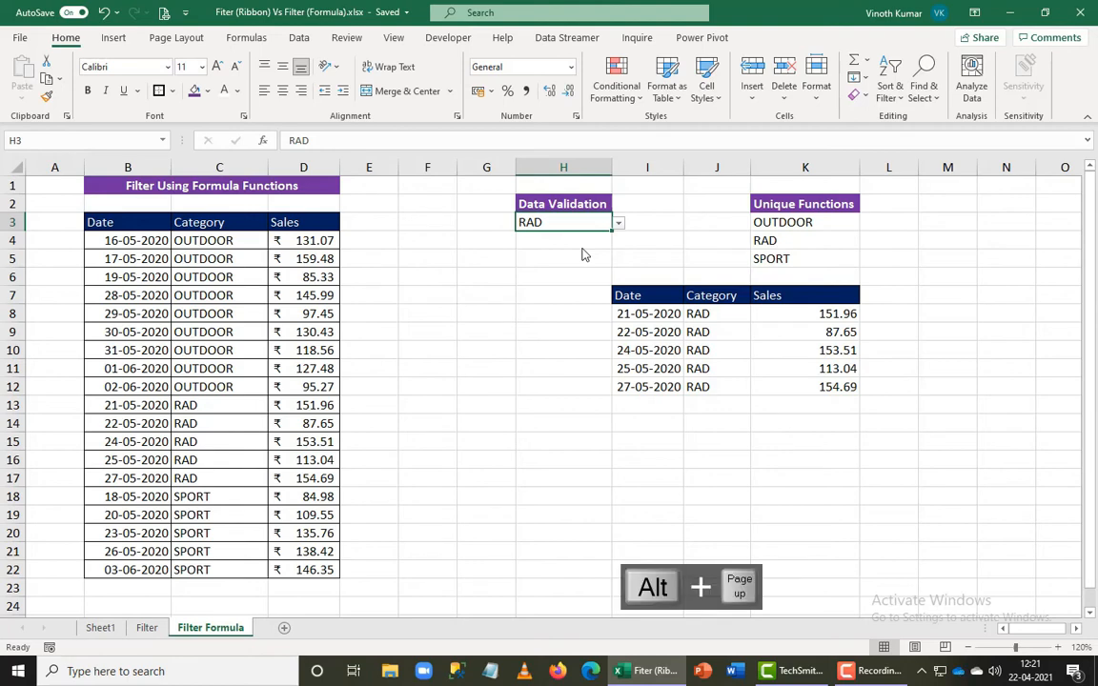
pyautogui.hotkey('ctrl', 'pageup')
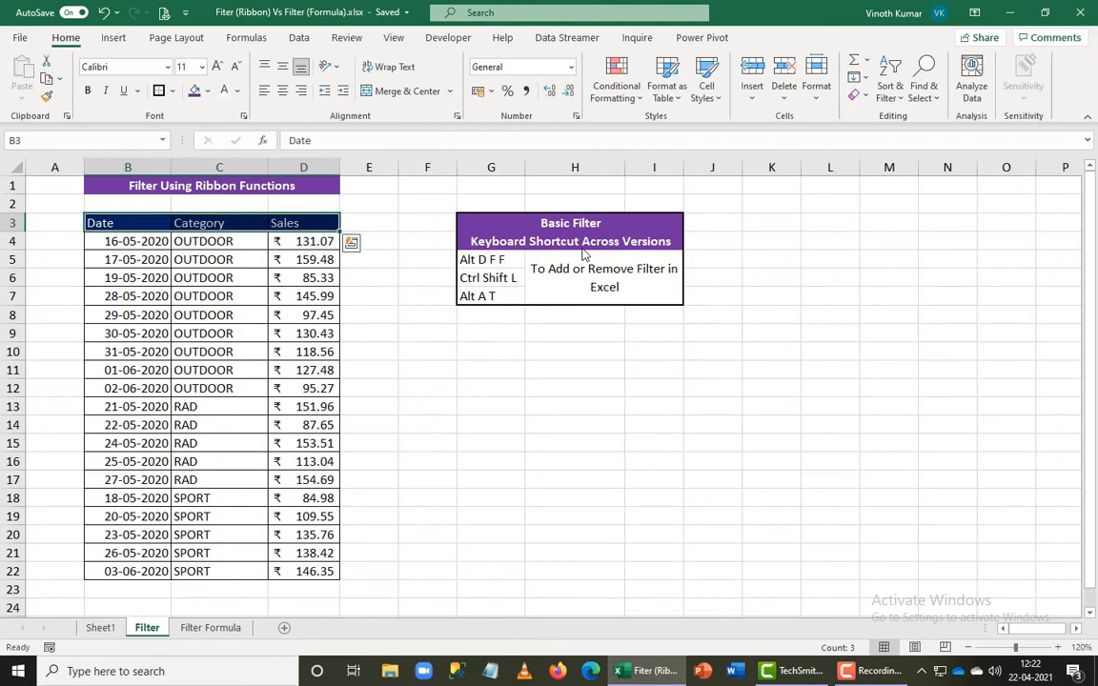
pyautogui.hotkey('ctrl', 'pagedown')
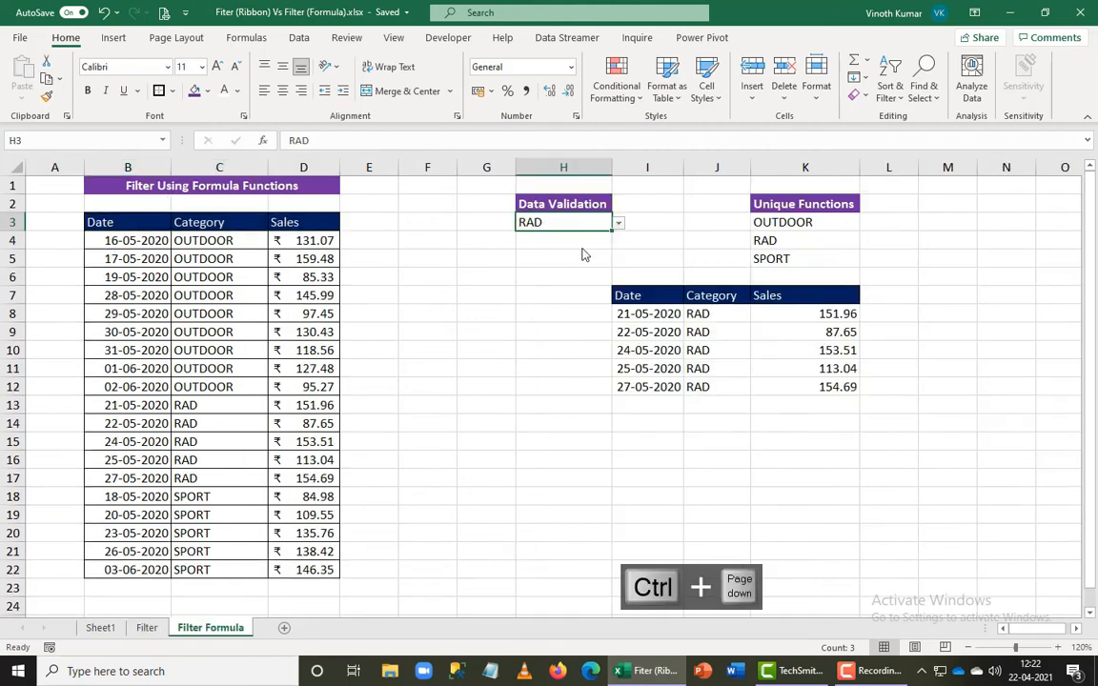
# Step: Clear the category in H3 and look through the cells of the filtered results area in column I
pyautogui.press('Delete')
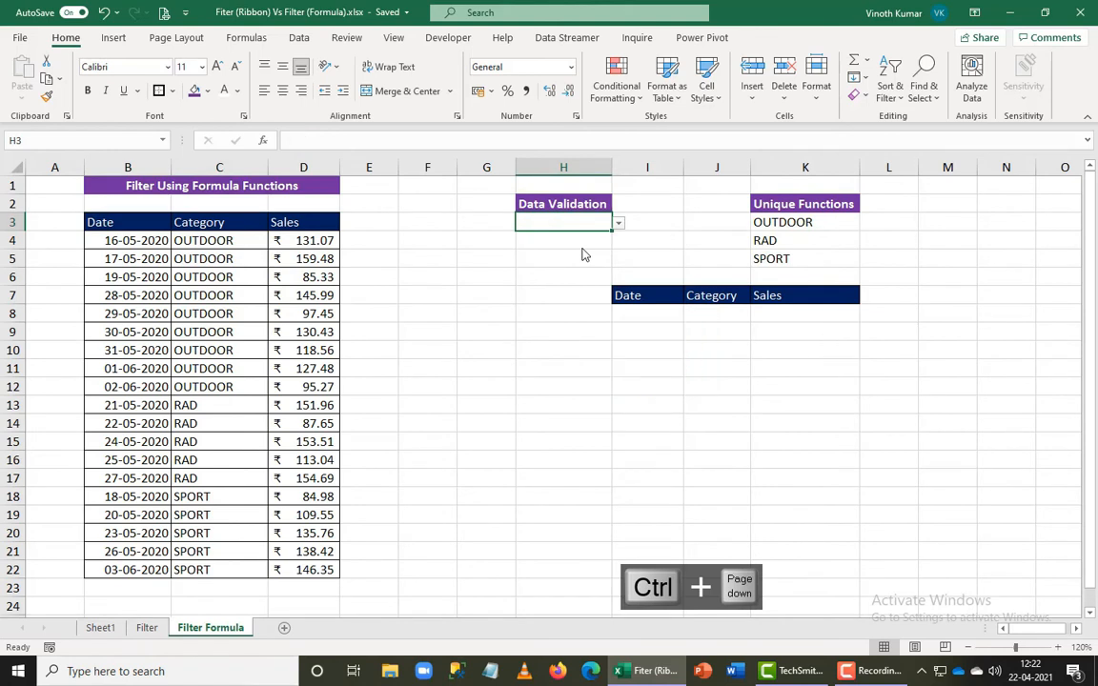
pyautogui.press('Right')
pyautogui.press('Down')
pyautogui.press('Down')
pyautogui.press('Down')
pyautogui.press('Down')
pyautogui.press('Down')
pyautogui.press('Up')
pyautogui.press('Up')
pyautogui.press('Up')
pyautogui.press('Up')
pyautogui.press('Up')
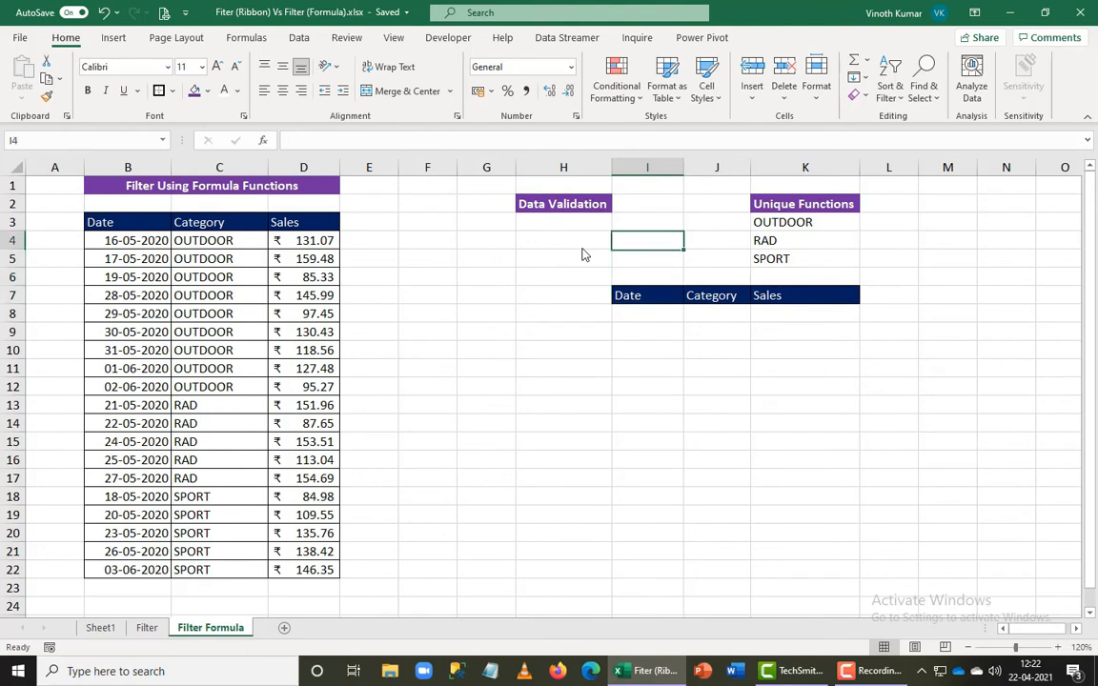
# Step: Select OUTDOOR as the category in the emptied cell H3
pyautogui.press('Left')
pyautogui.hotkey('alt', 'Down')
pyautogui.press('Return')
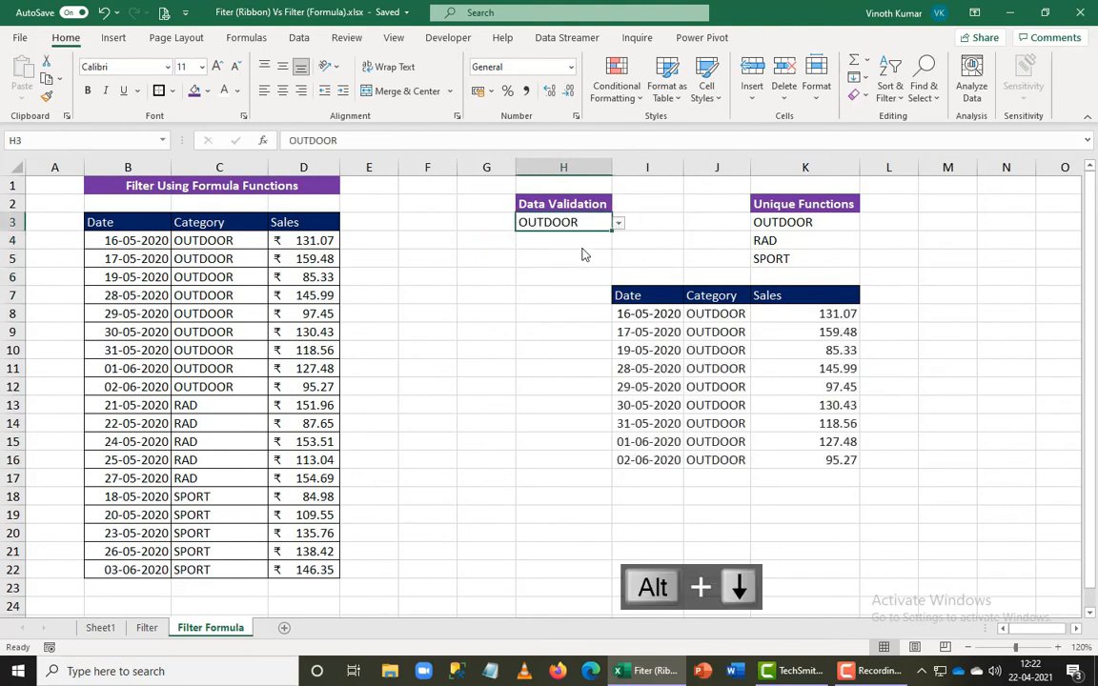
# Step: Change the category in H3 to SPORT using its drop-down list
pyautogui.hotkey('alt', 'Down')
pyautogui.press('Down')
pyautogui.press('Down')
pyautogui.press('Return')
# Step: Set the category in H3 back to OUTDOOR from its drop-down list
pyautogui.press('Up')
pyautogui.press('Down')
pyautogui.hotkey('alt', 'Down')
pyautogui.hotkey('alt', 'Up')
pyautogui.press('Up')
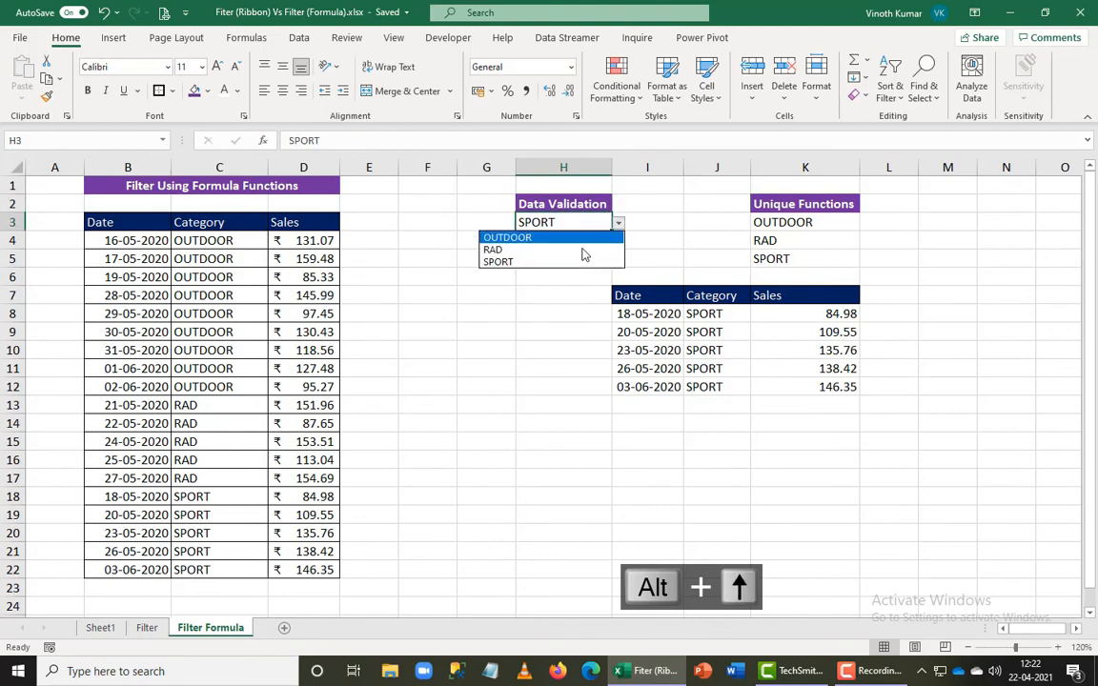
pyautogui.press('Return')
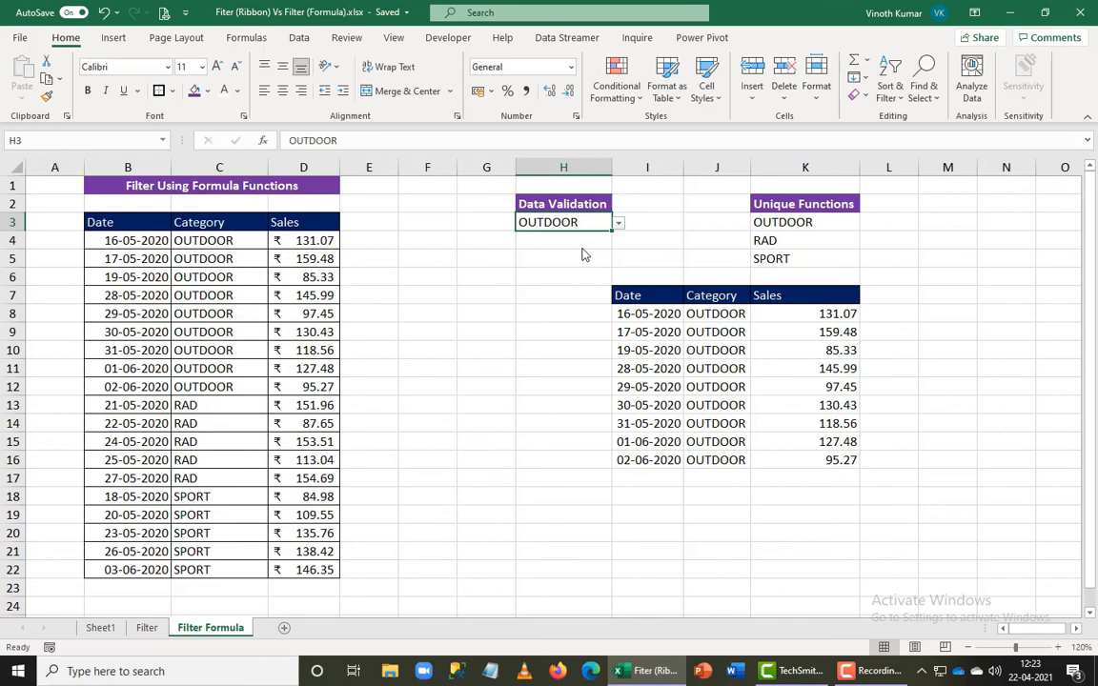
# Step: Switch between the Filter Formula and Filter sheets to compare the formula and ribbon filtering methods
pyautogui.hotkey('ctrl', 'pageup')
pyautogui.hotkey('ctrl', 'pagedown')
pyautogui.hotkey('ctrl', 'pageup')
pyautogui.hotkey('ctrl', 'pageup')
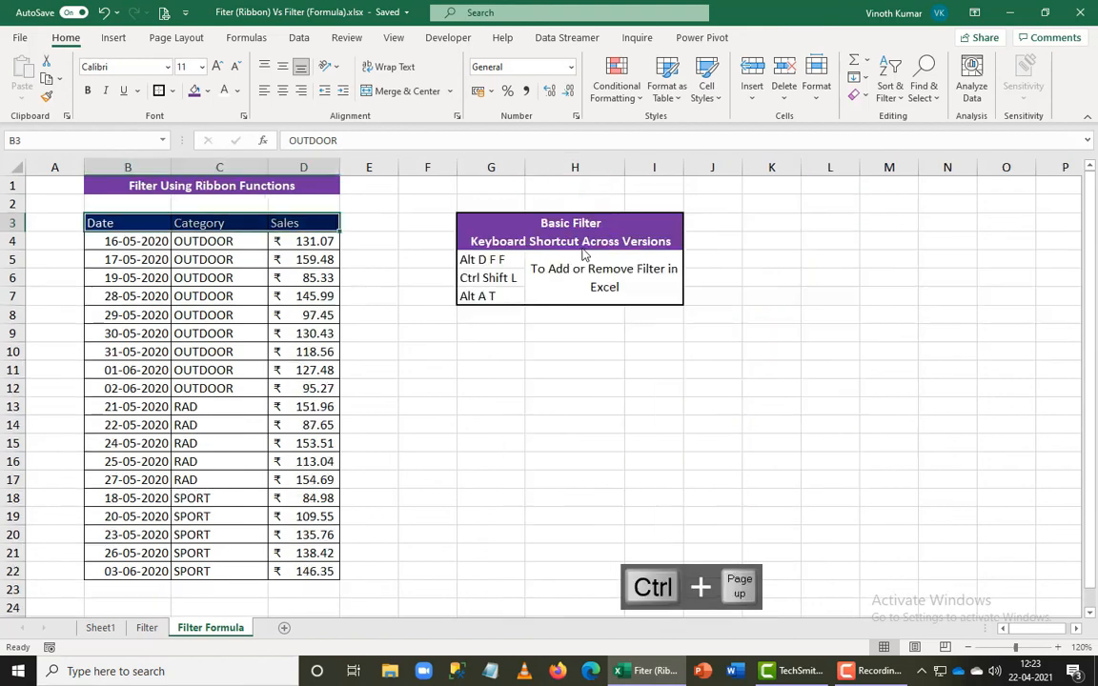